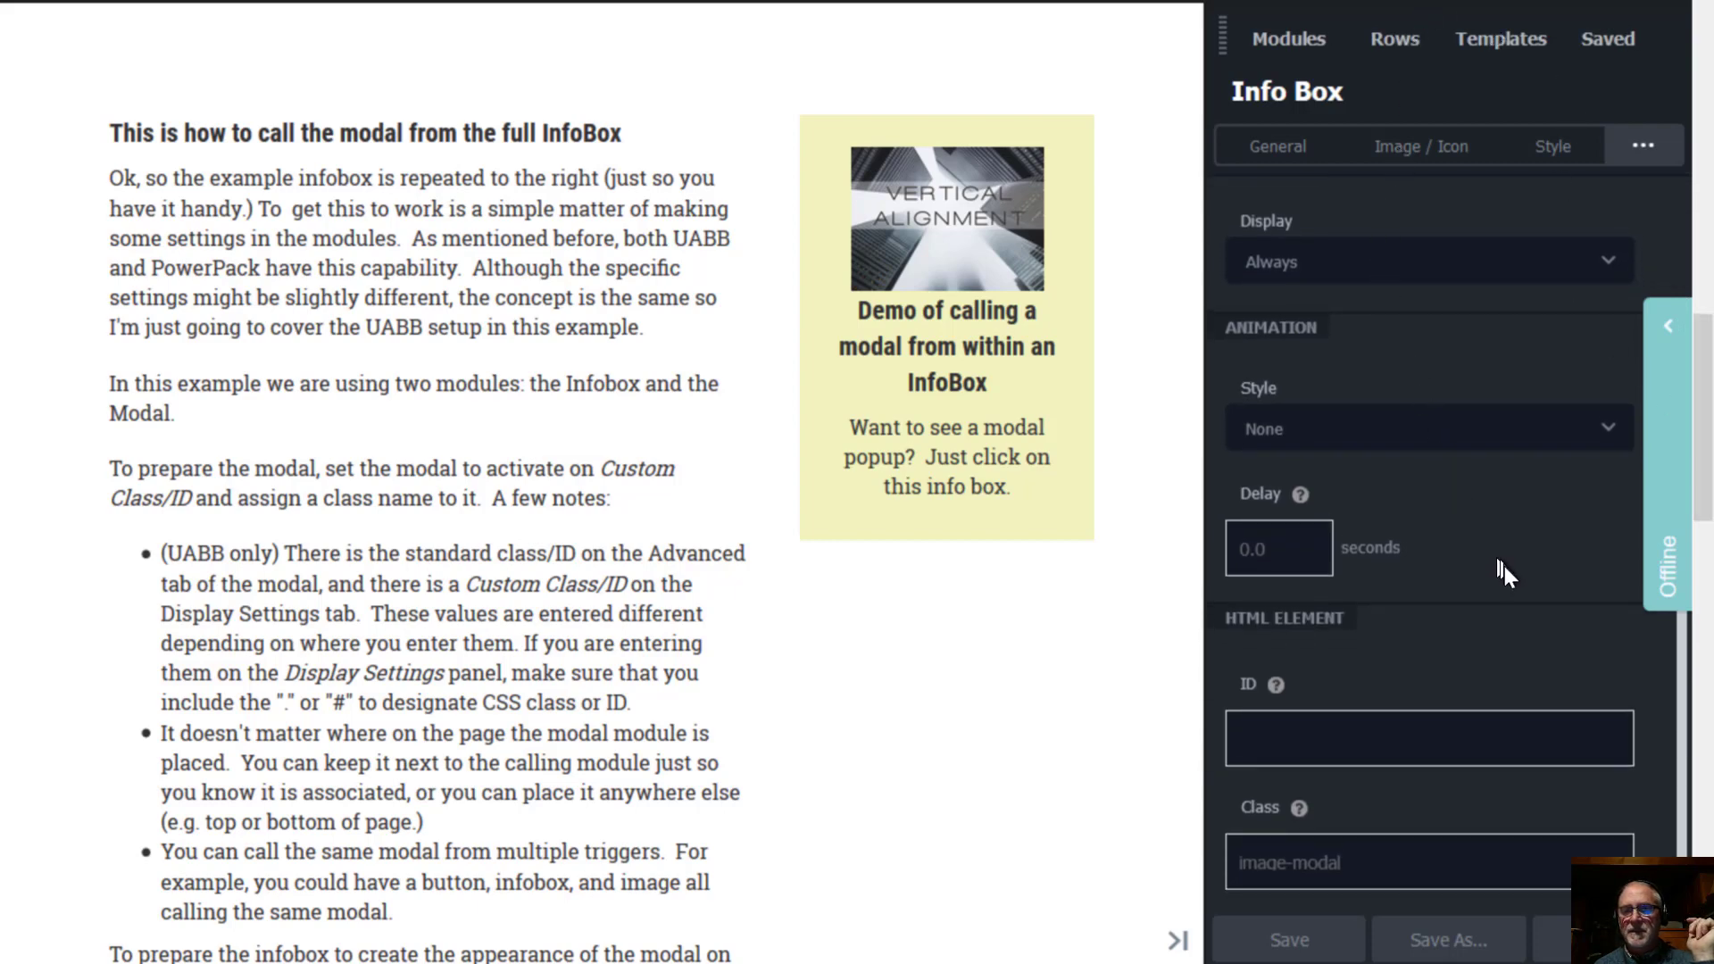
- Inspect the Class field in the Info Box module's HTML Element settings
scroll(1504, 562, down, 1)
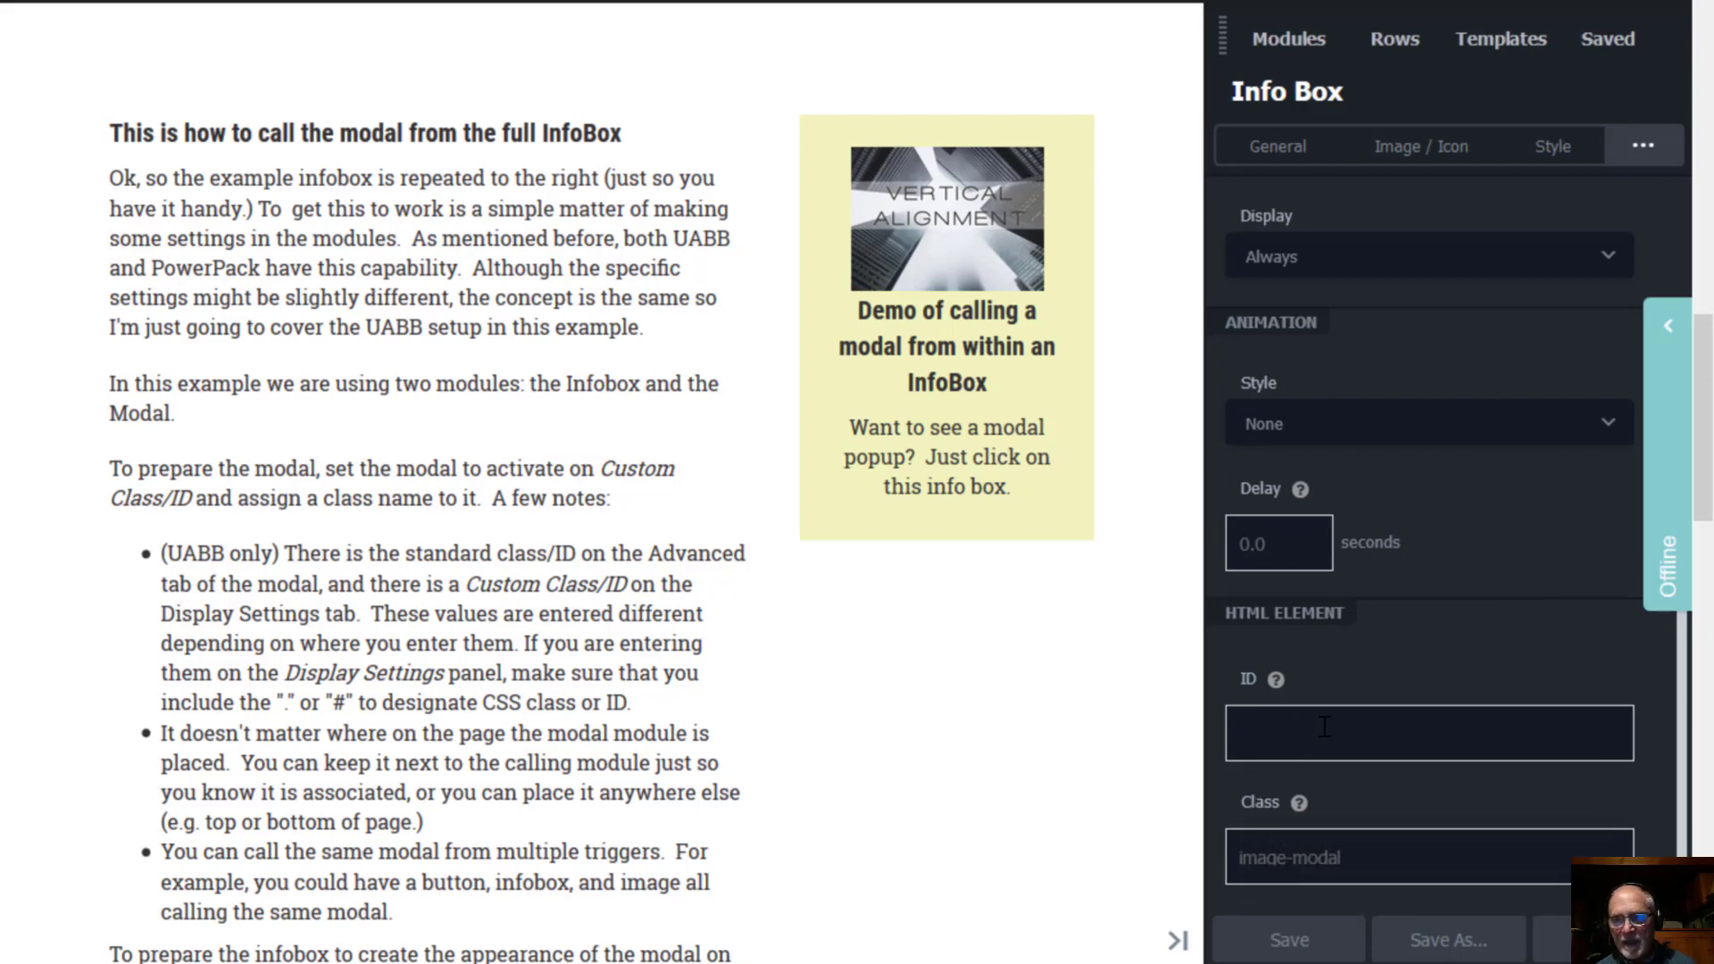
click(1375, 860)
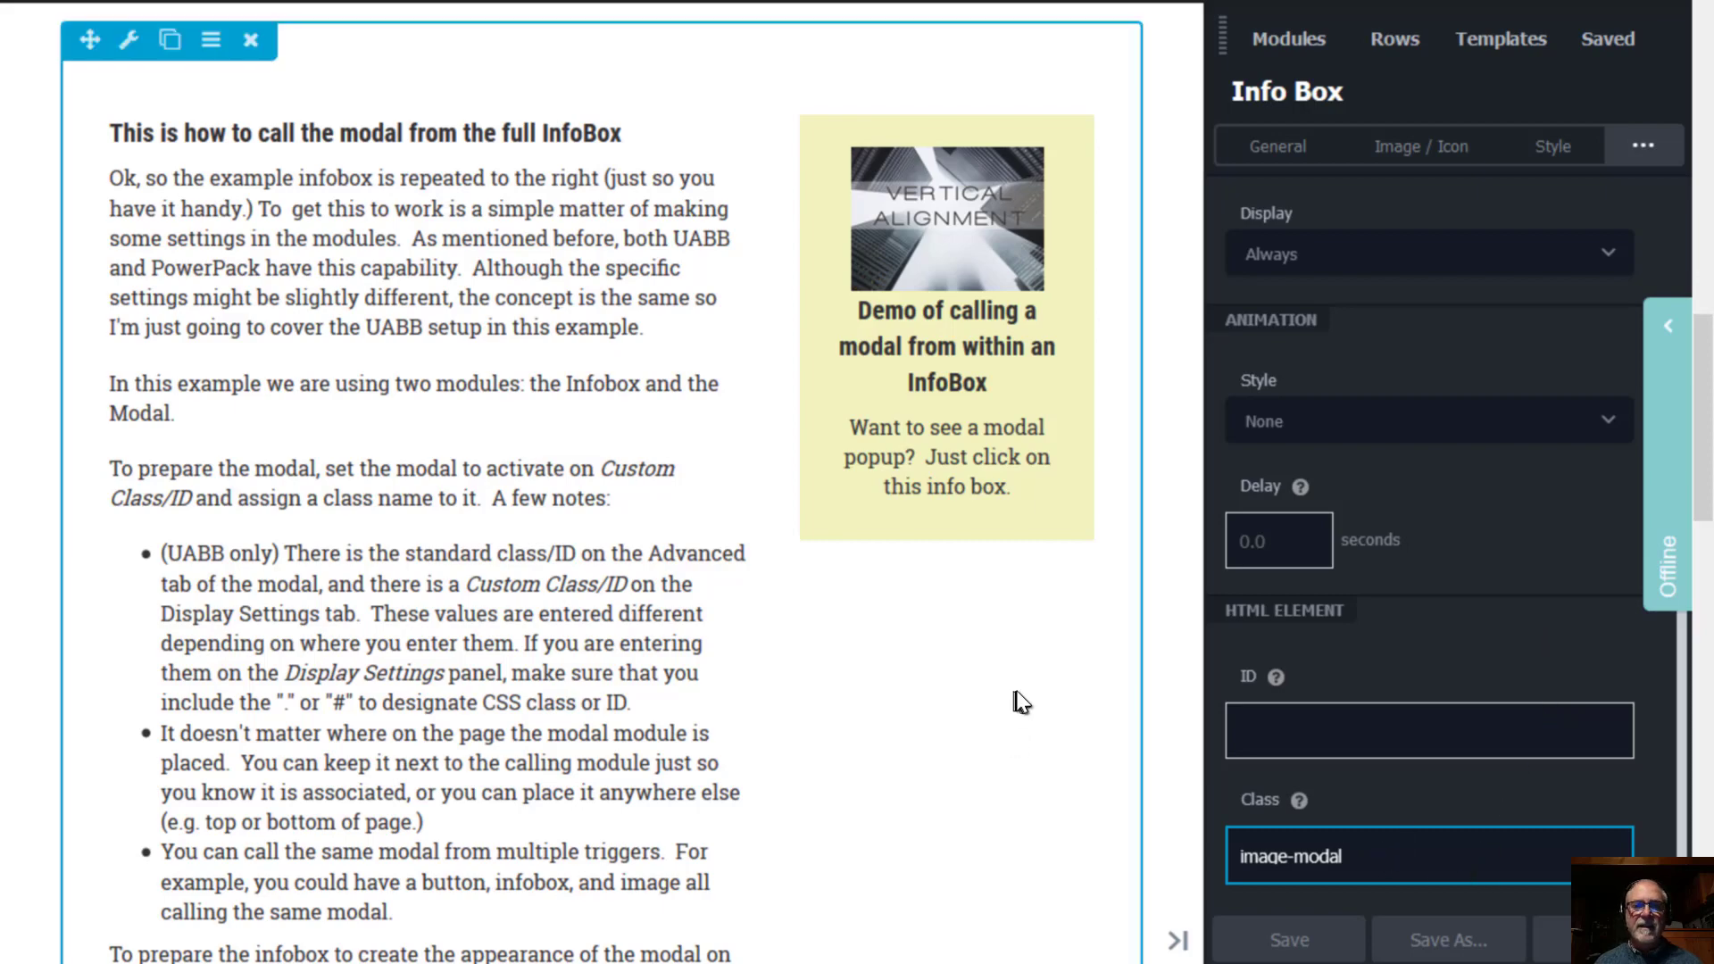
- Open the settings of the Modal Popup module placed under the demo info box near the page's beginning
scroll(1014, 705, down, 5)
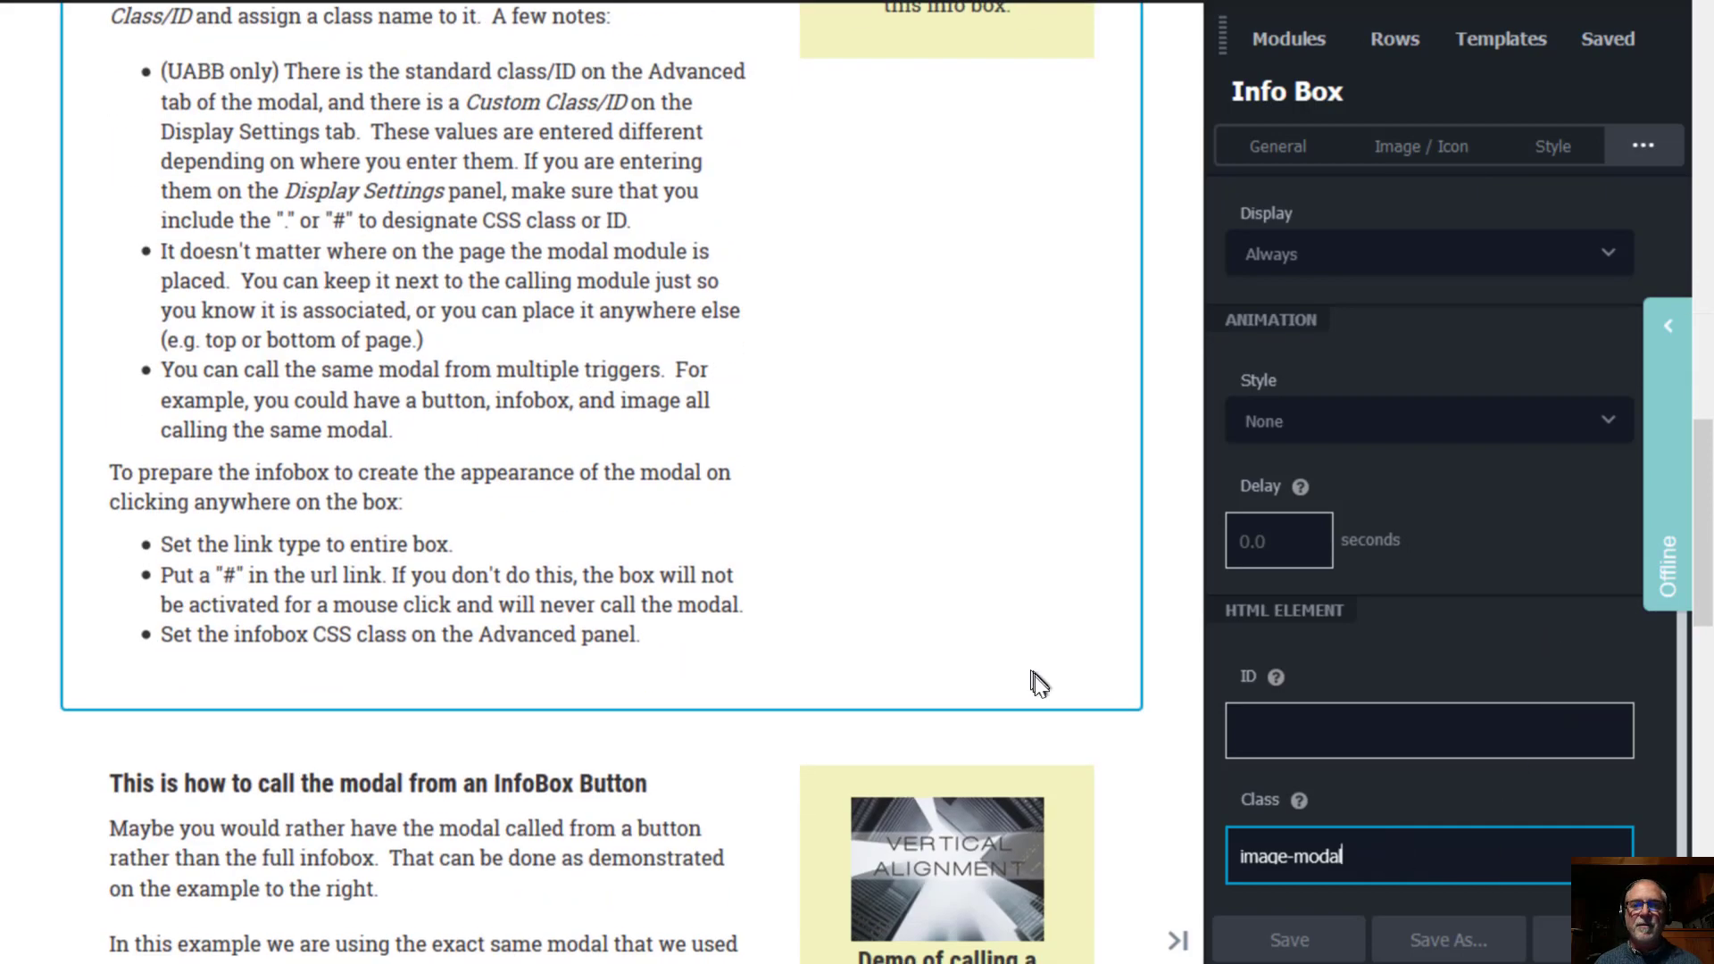
scroll(1035, 683, up, 5)
scroll(1043, 683, up, 13)
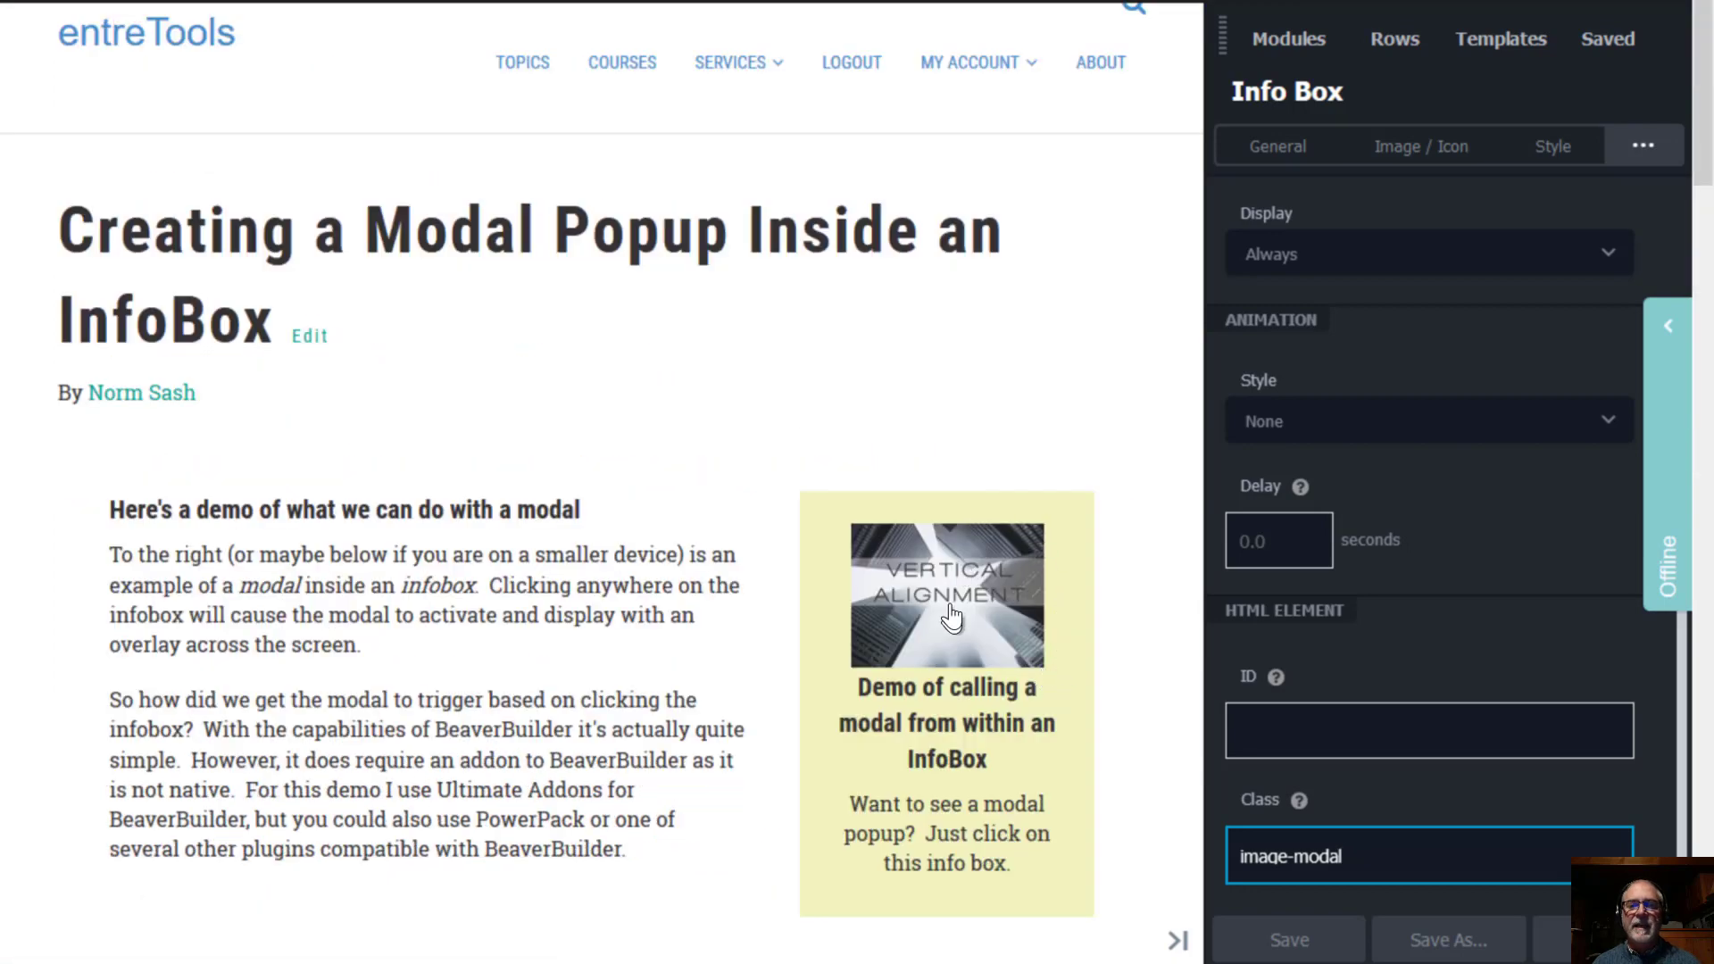
scroll(991, 589, down, 3)
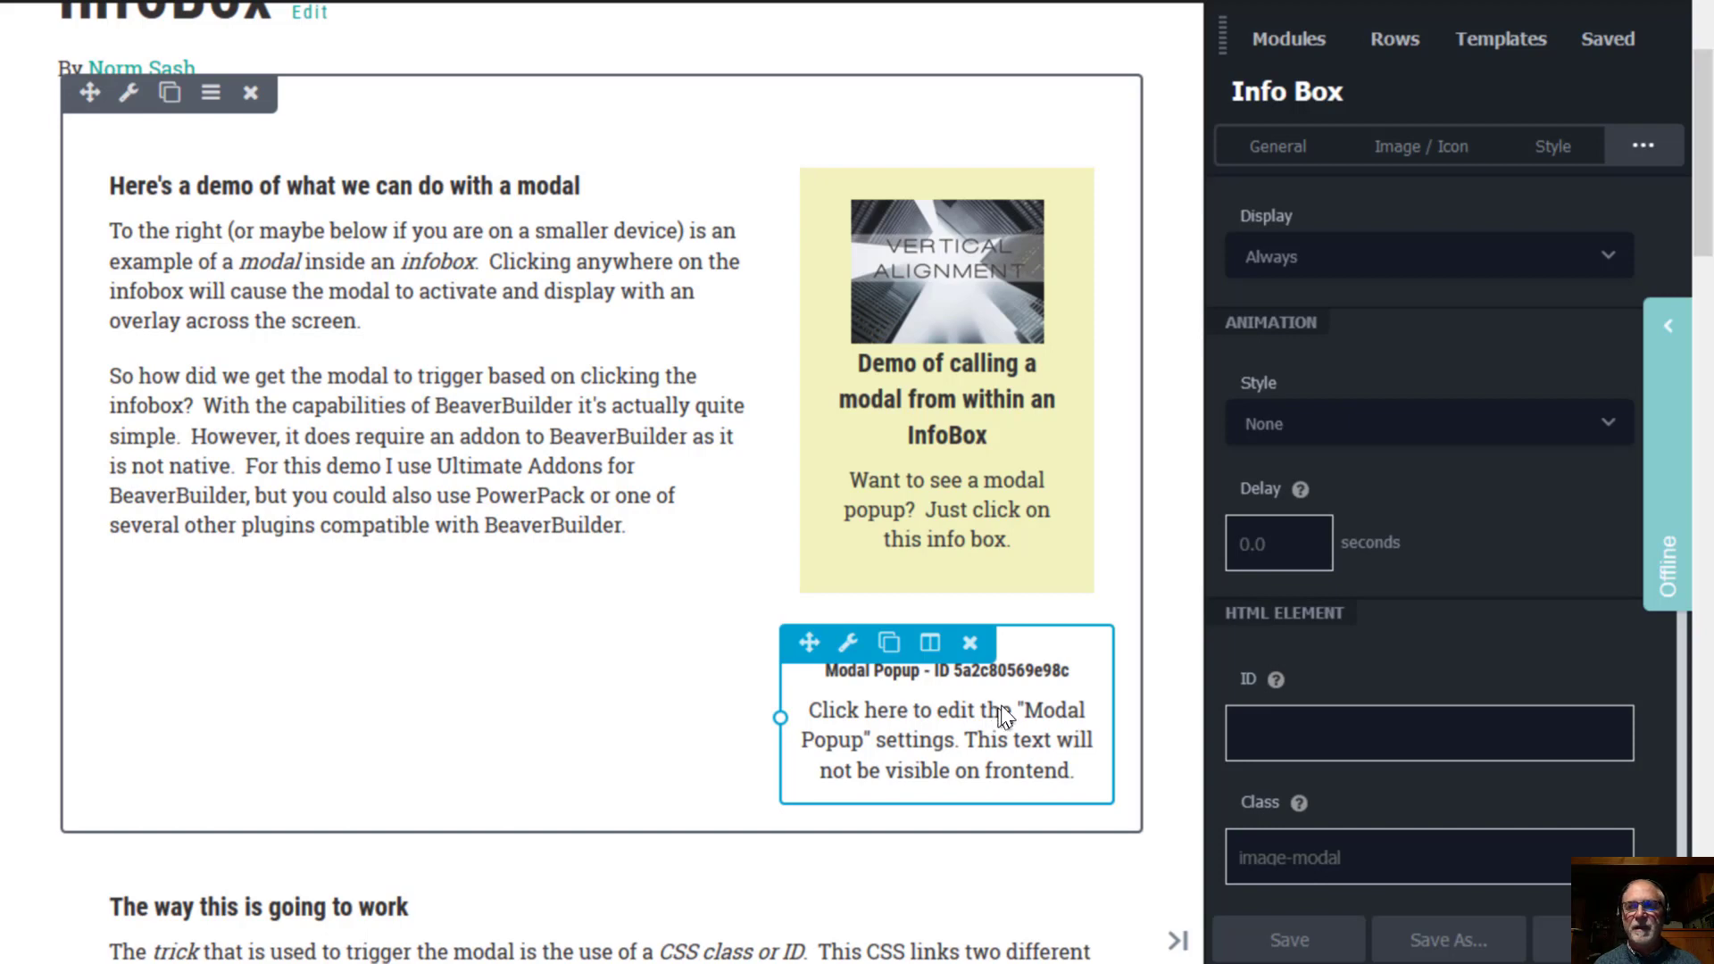
click(1000, 719)
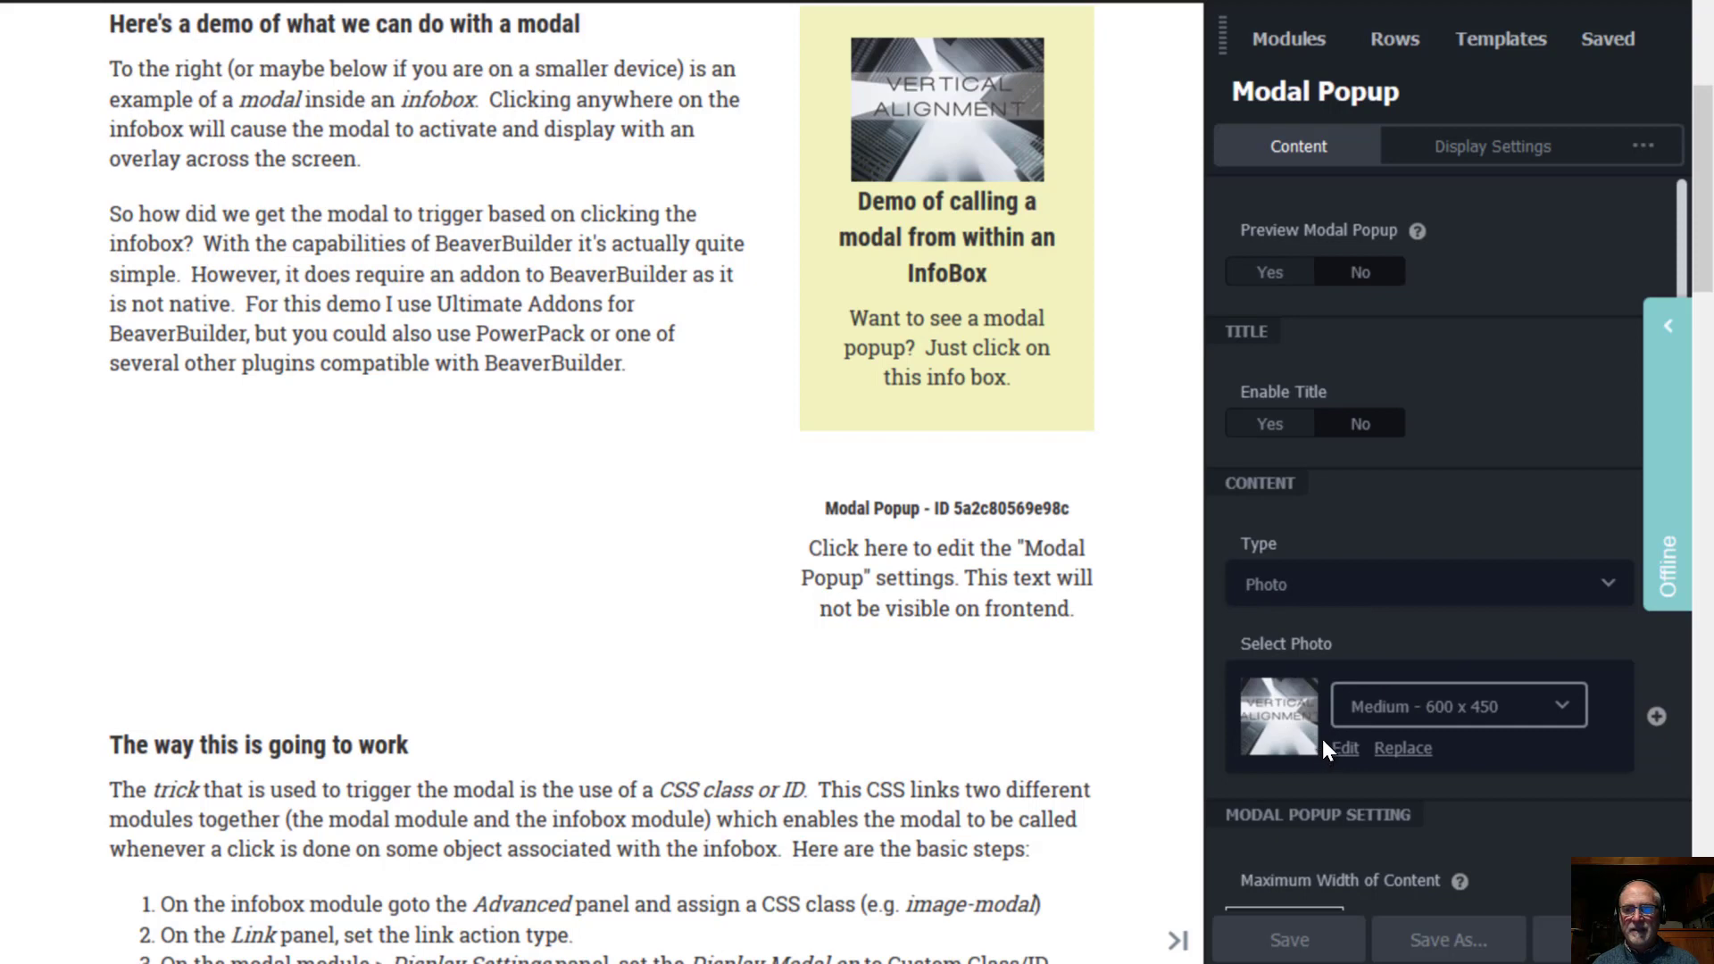
- Review the modal's Display Modal On options and its Class and/or ID value in the display settings
click(1492, 148)
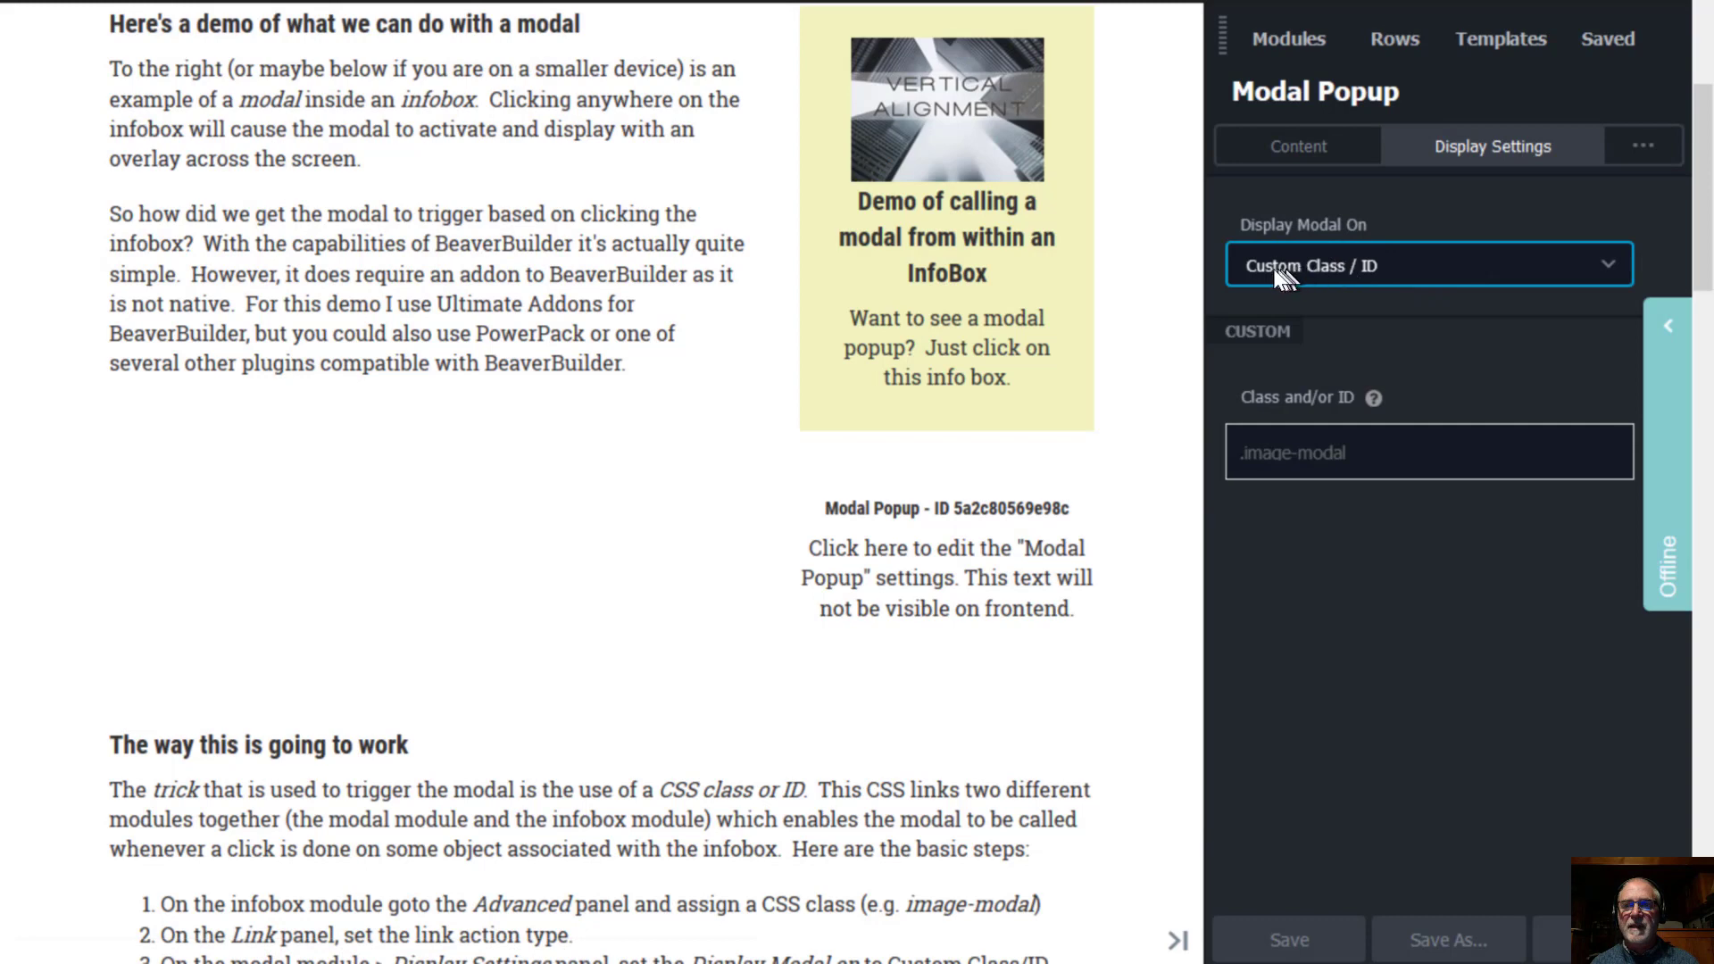
click(1604, 262)
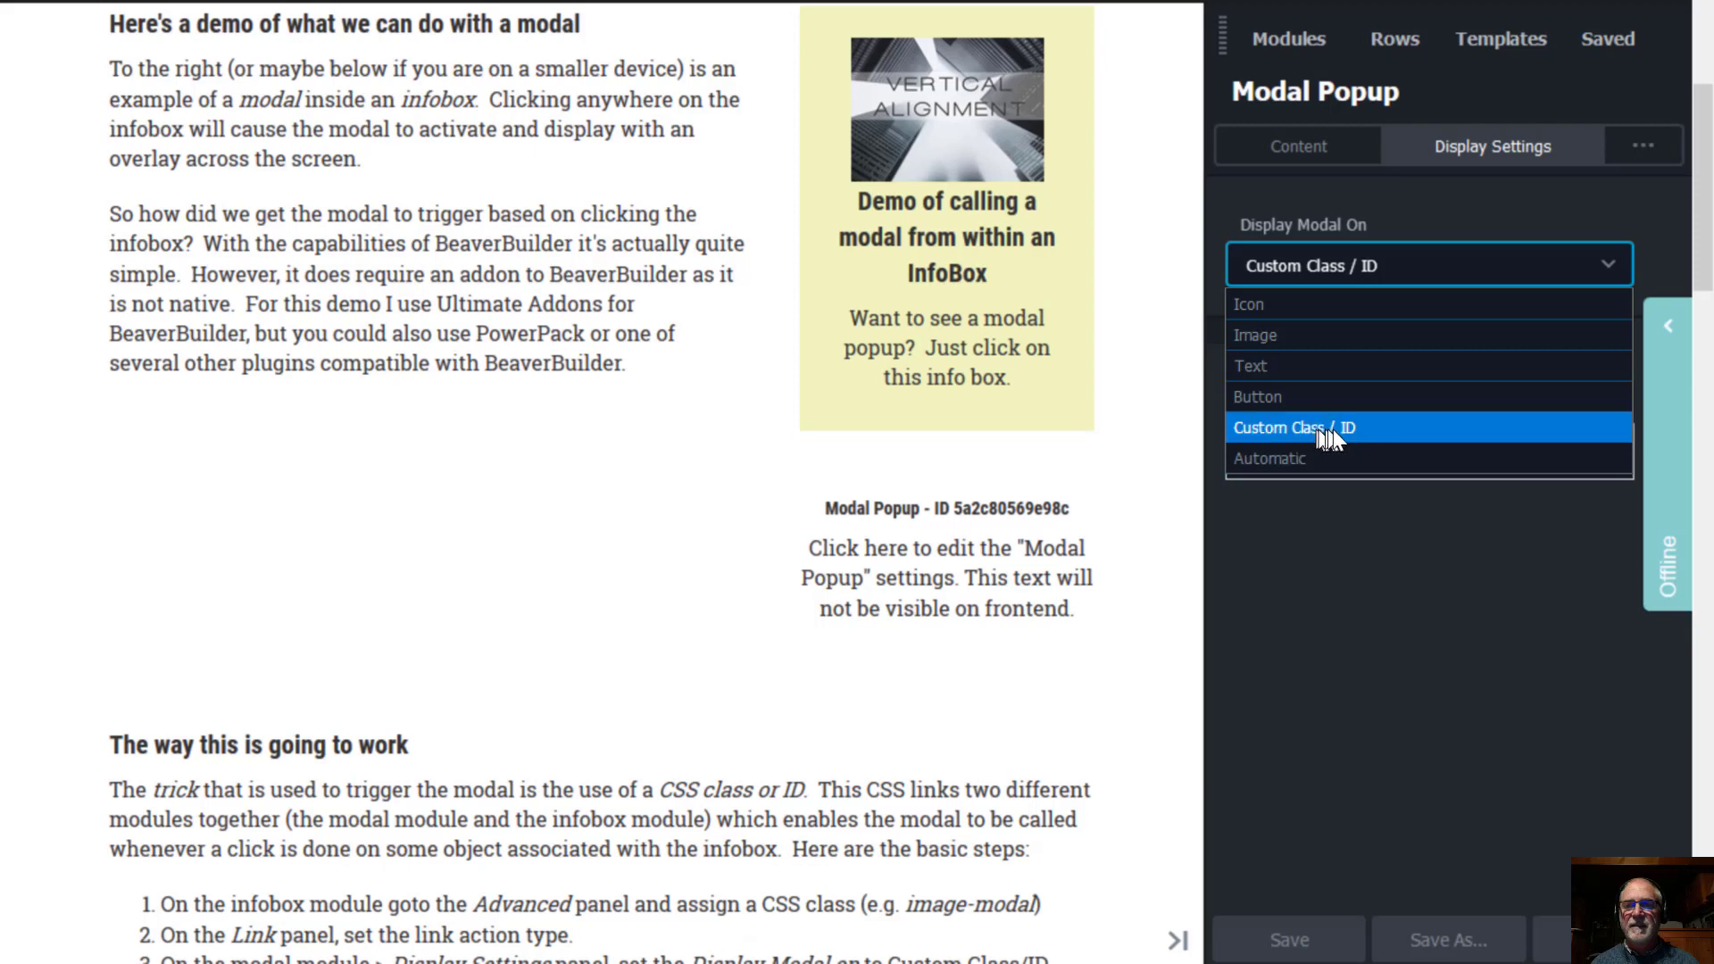
click(1607, 265)
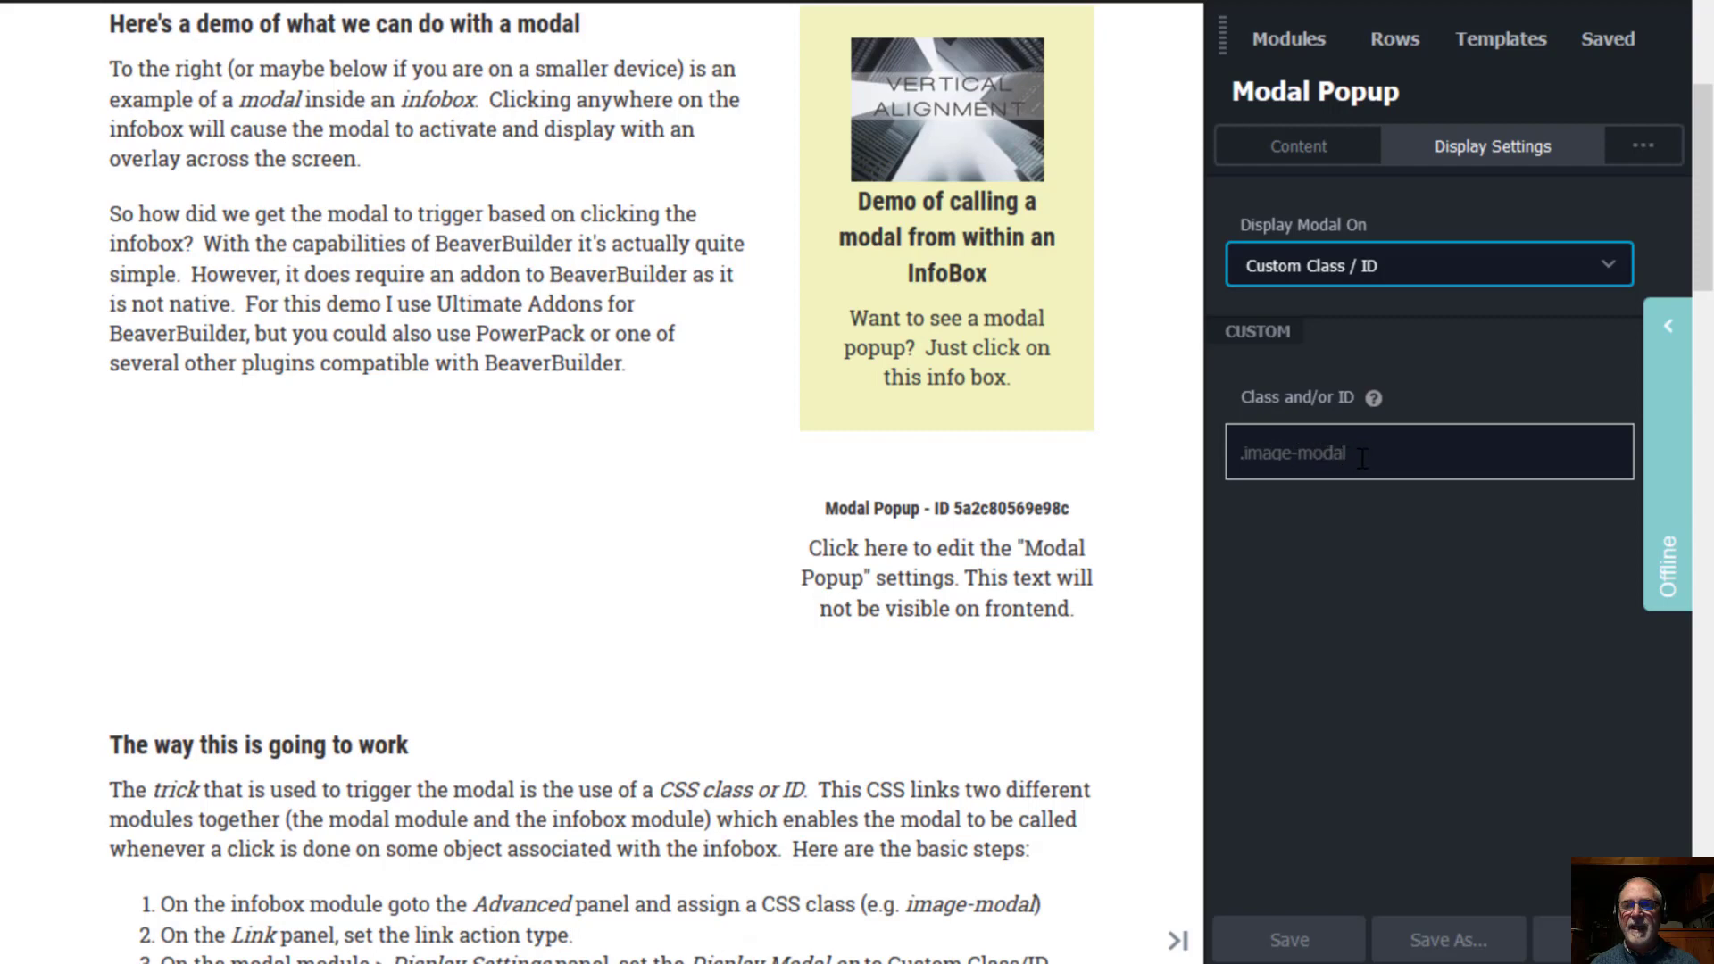
drag(1227, 452, 1354, 457)
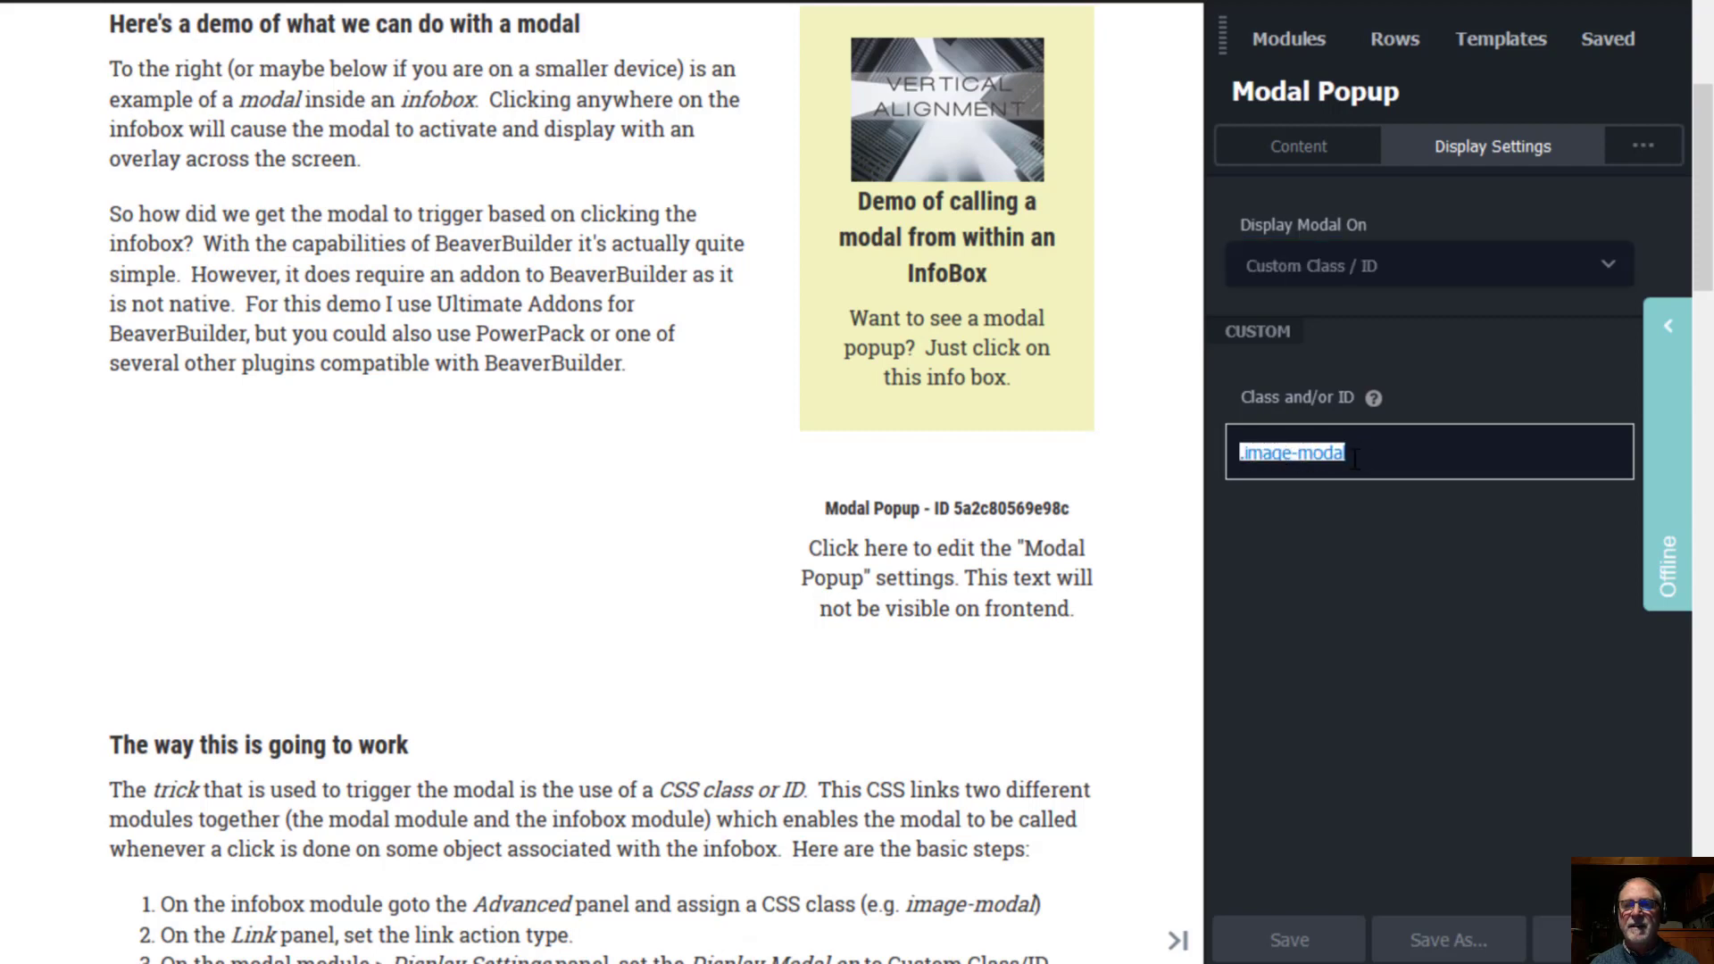
click(1450, 487)
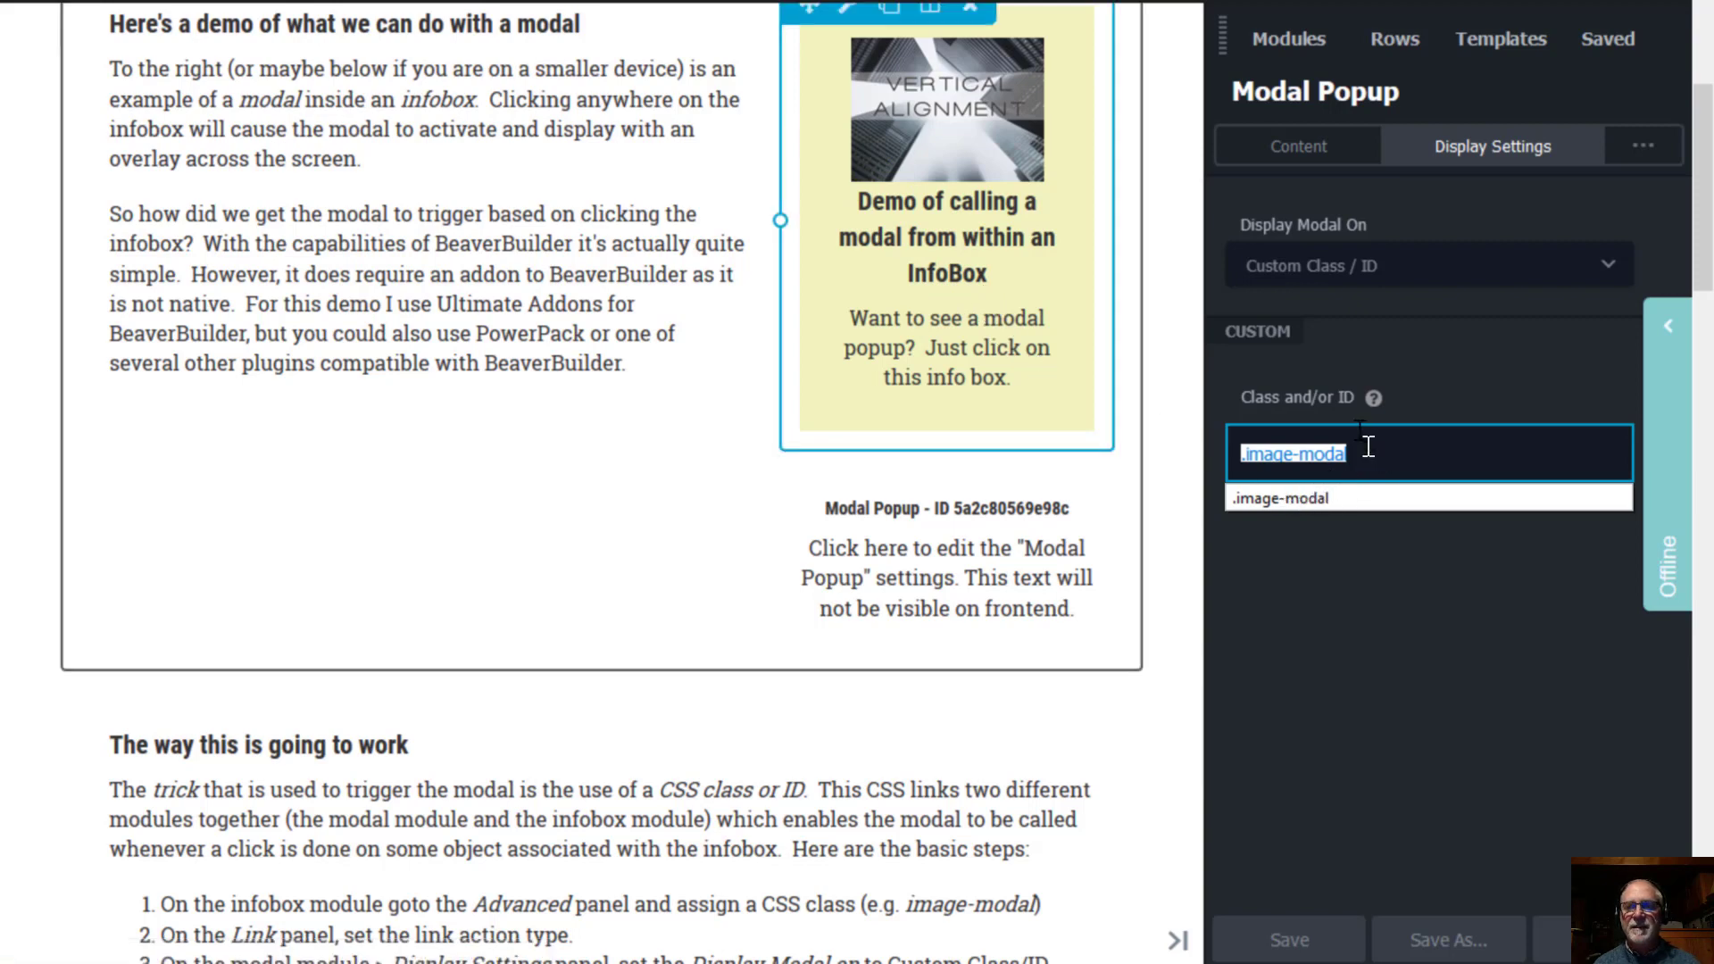
key(Escape)
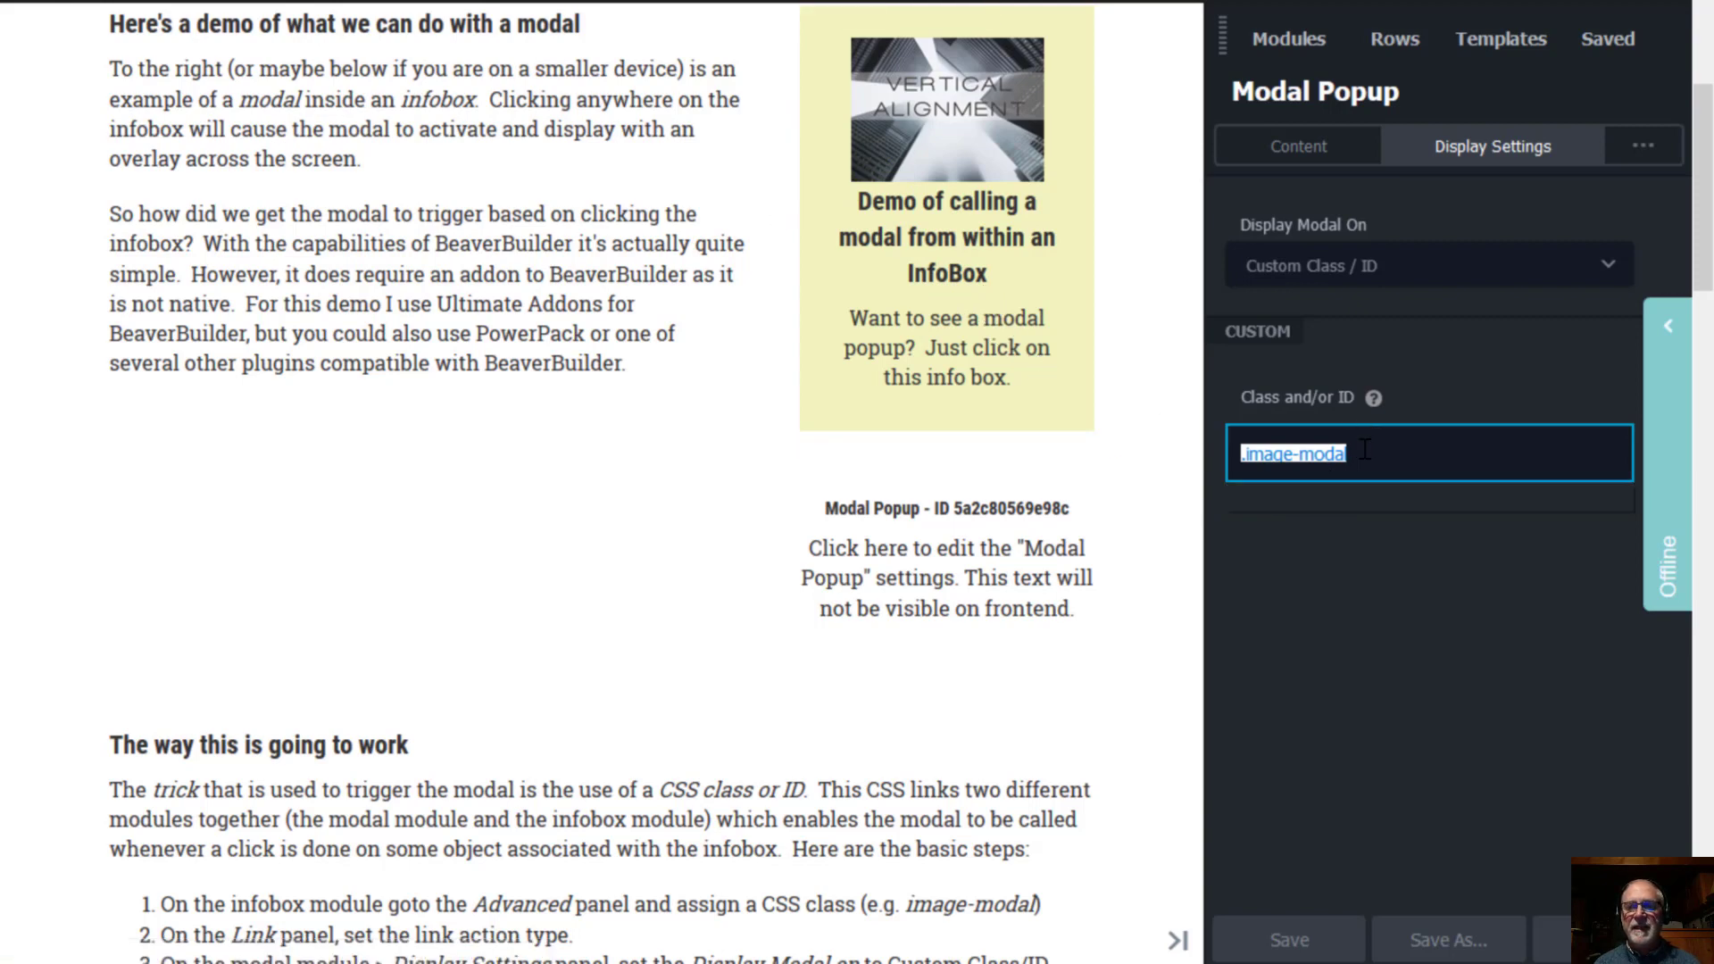
click(1364, 449)
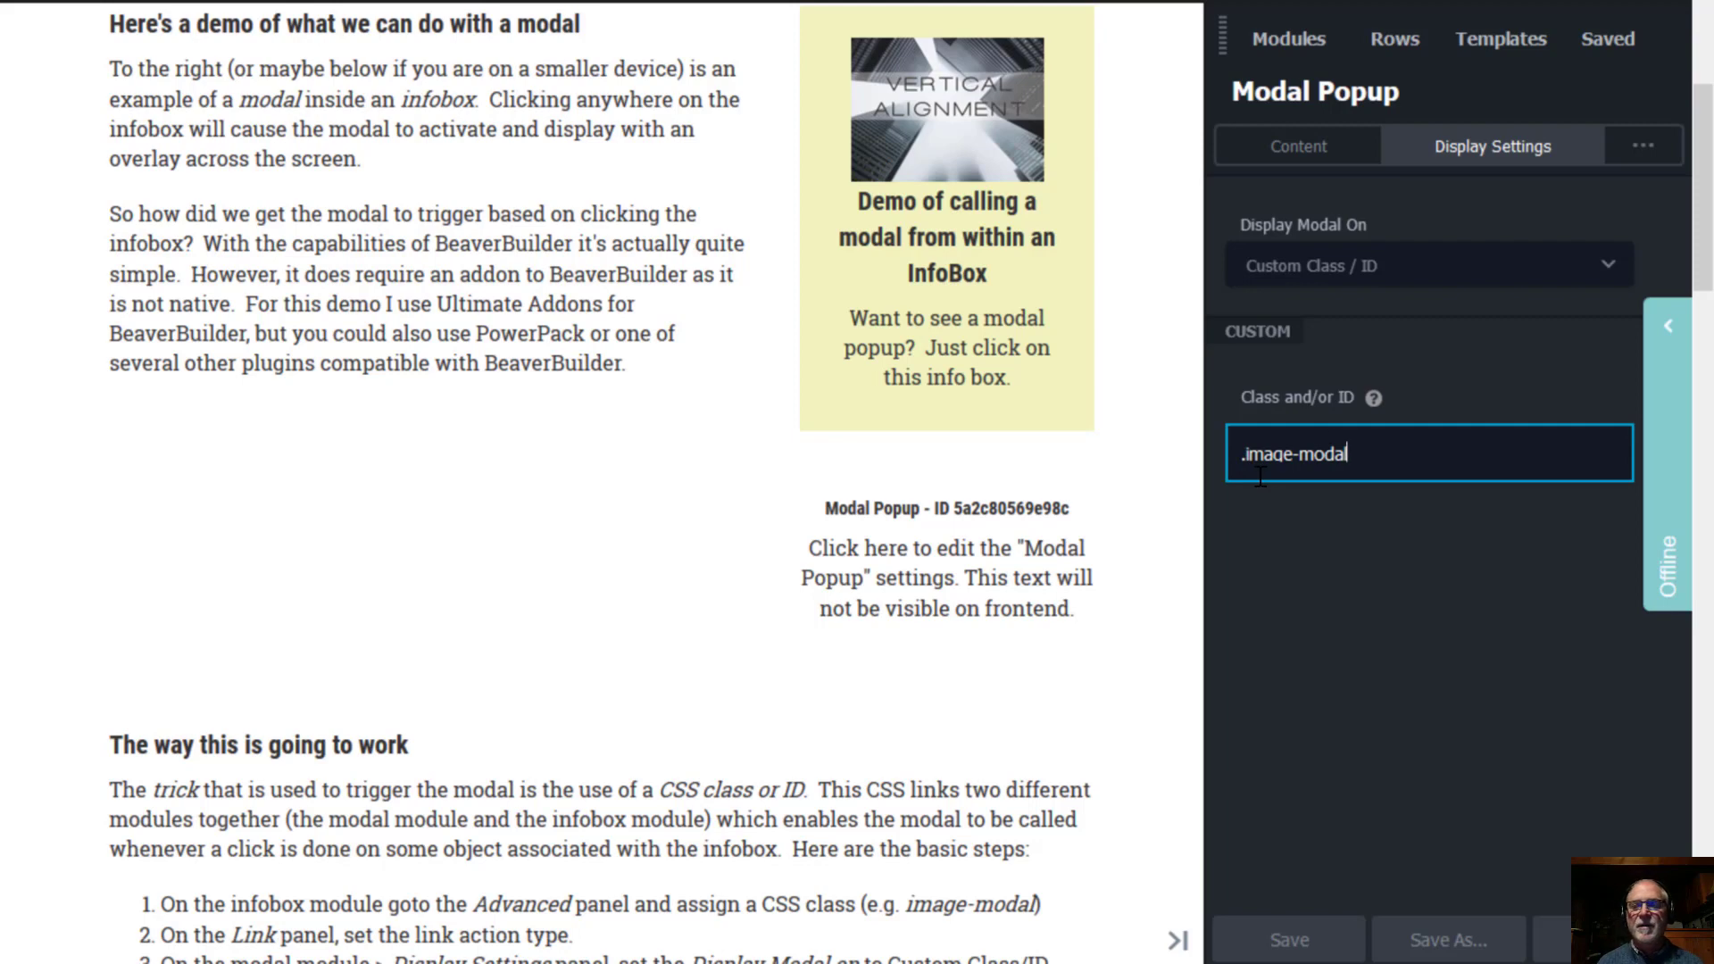
- Inspect the Class and ID fields under HTML Element in the modal's advanced settings
click(1651, 147)
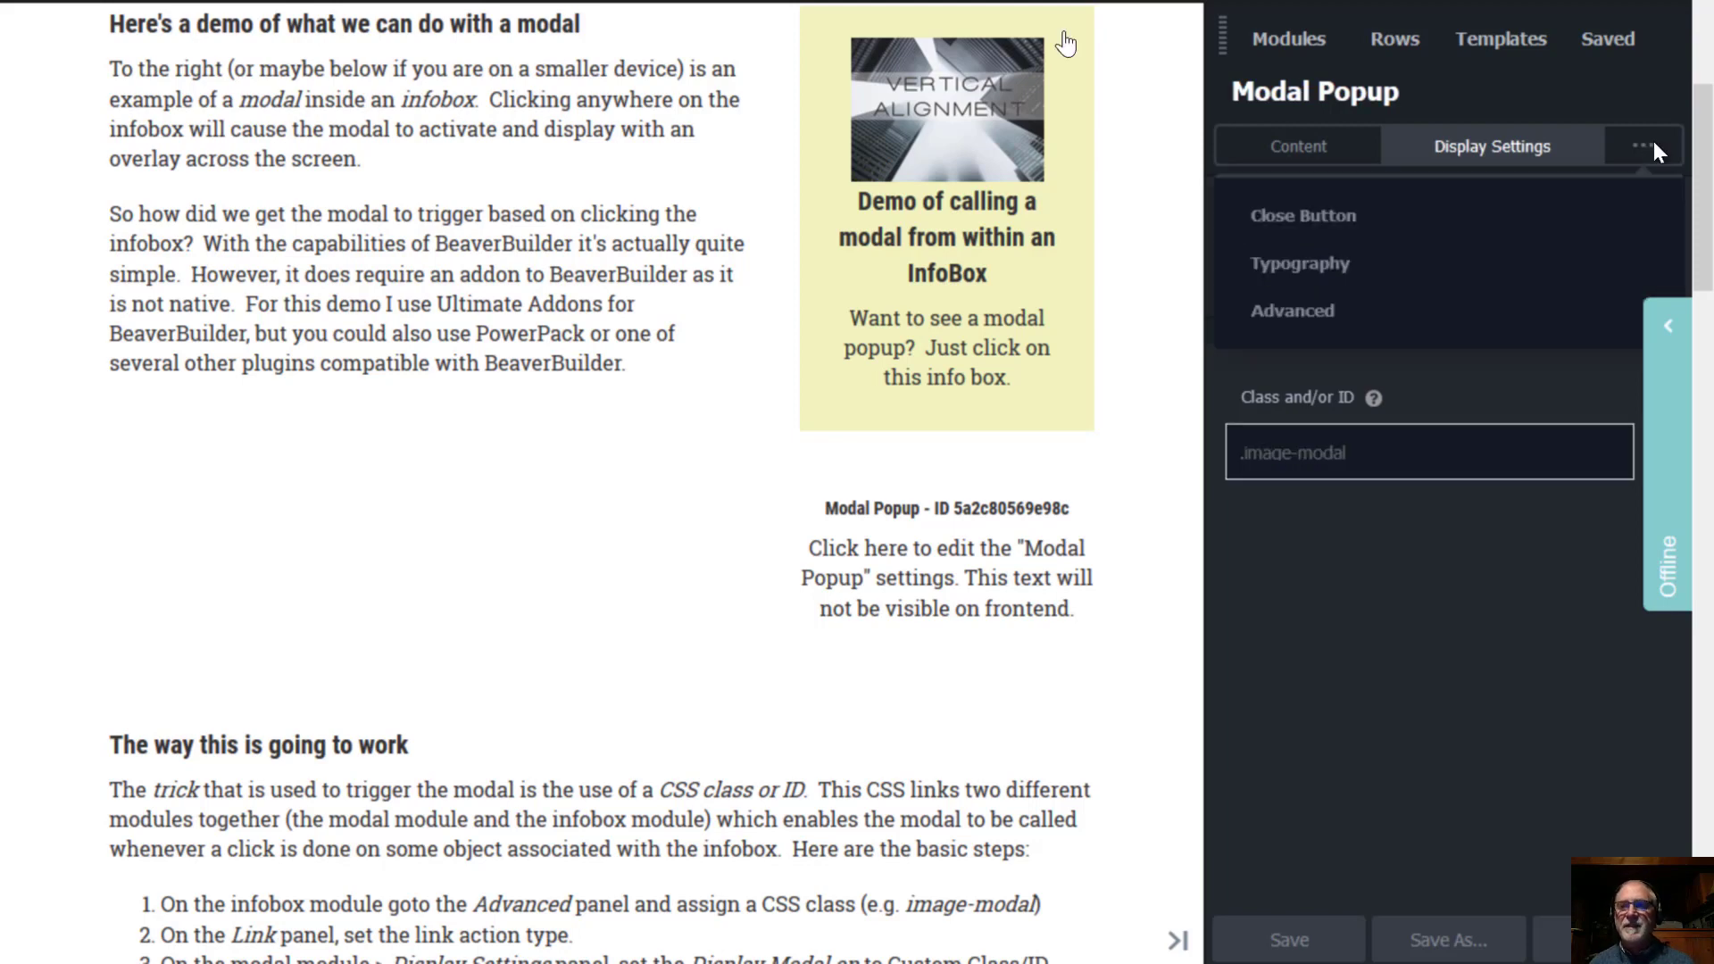
click(1296, 313)
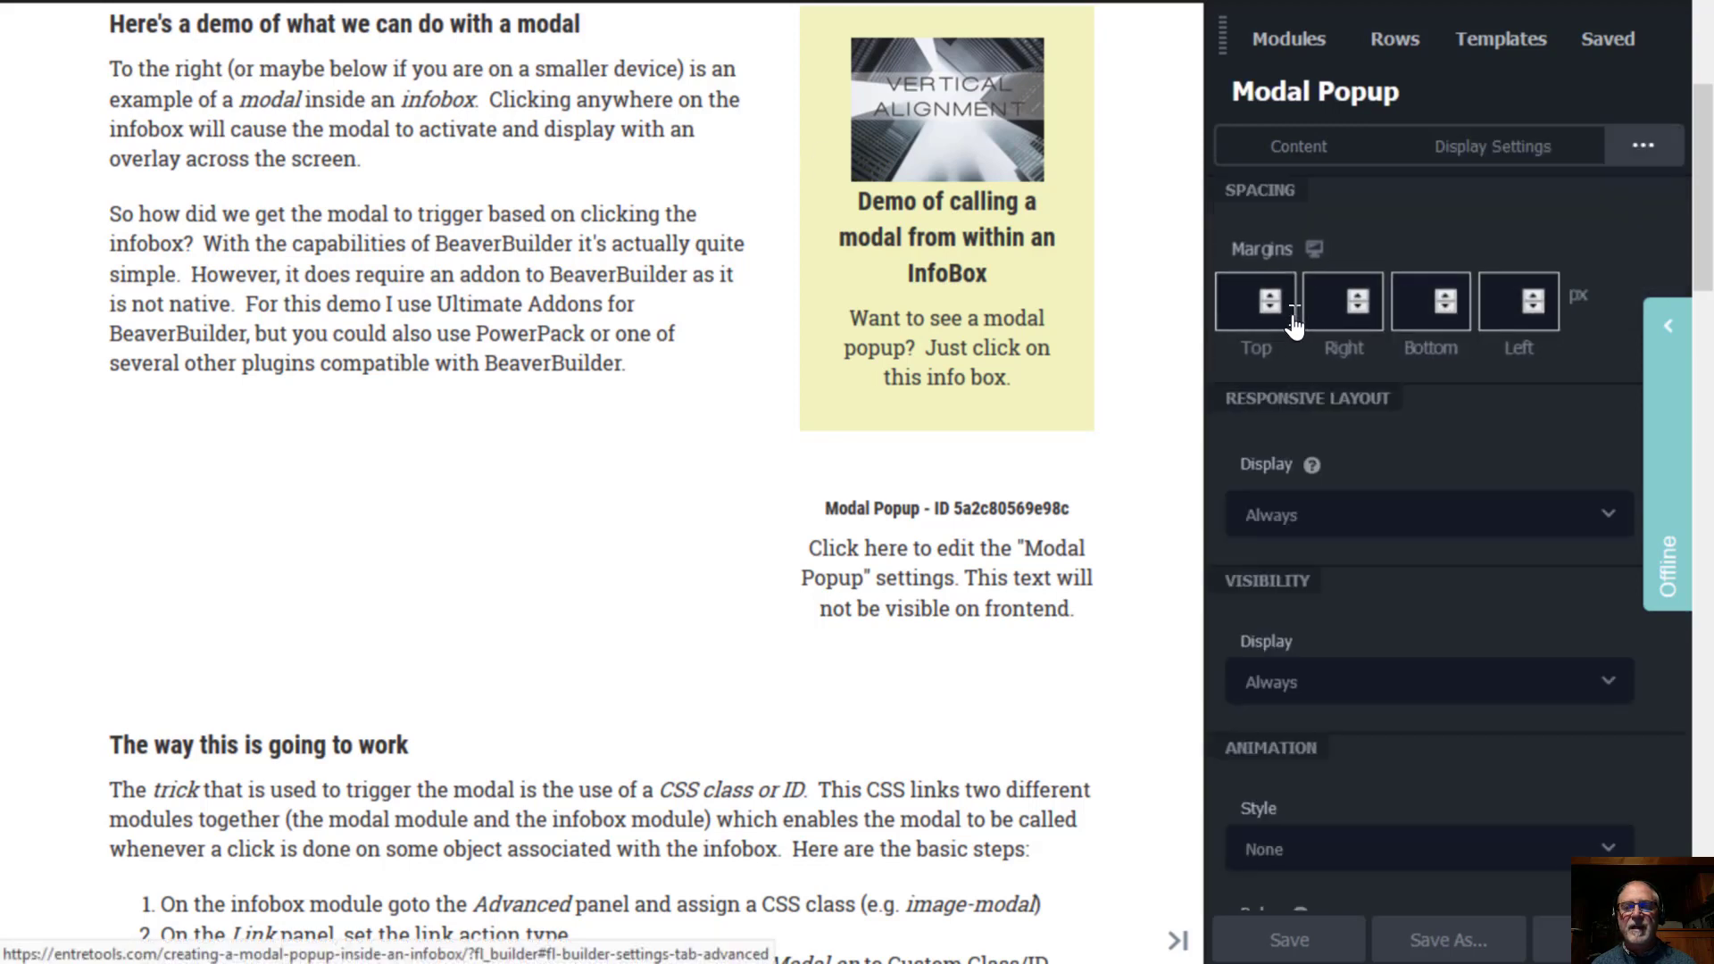
scroll(1347, 625, down, 5)
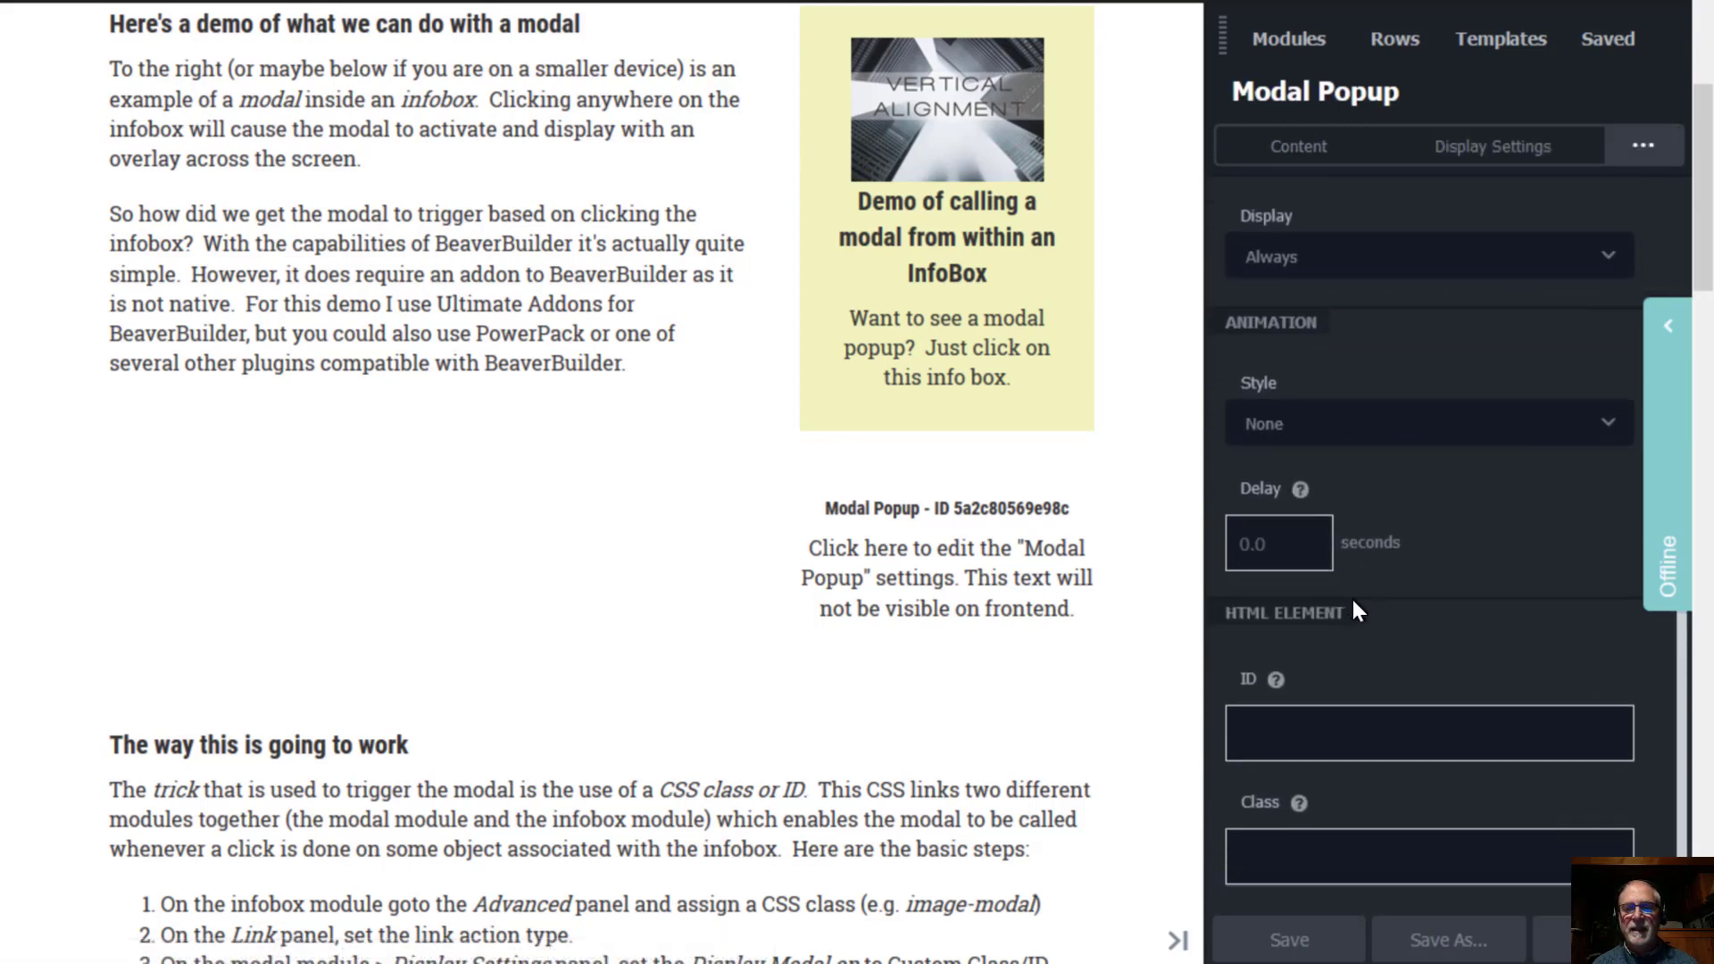
click(1303, 870)
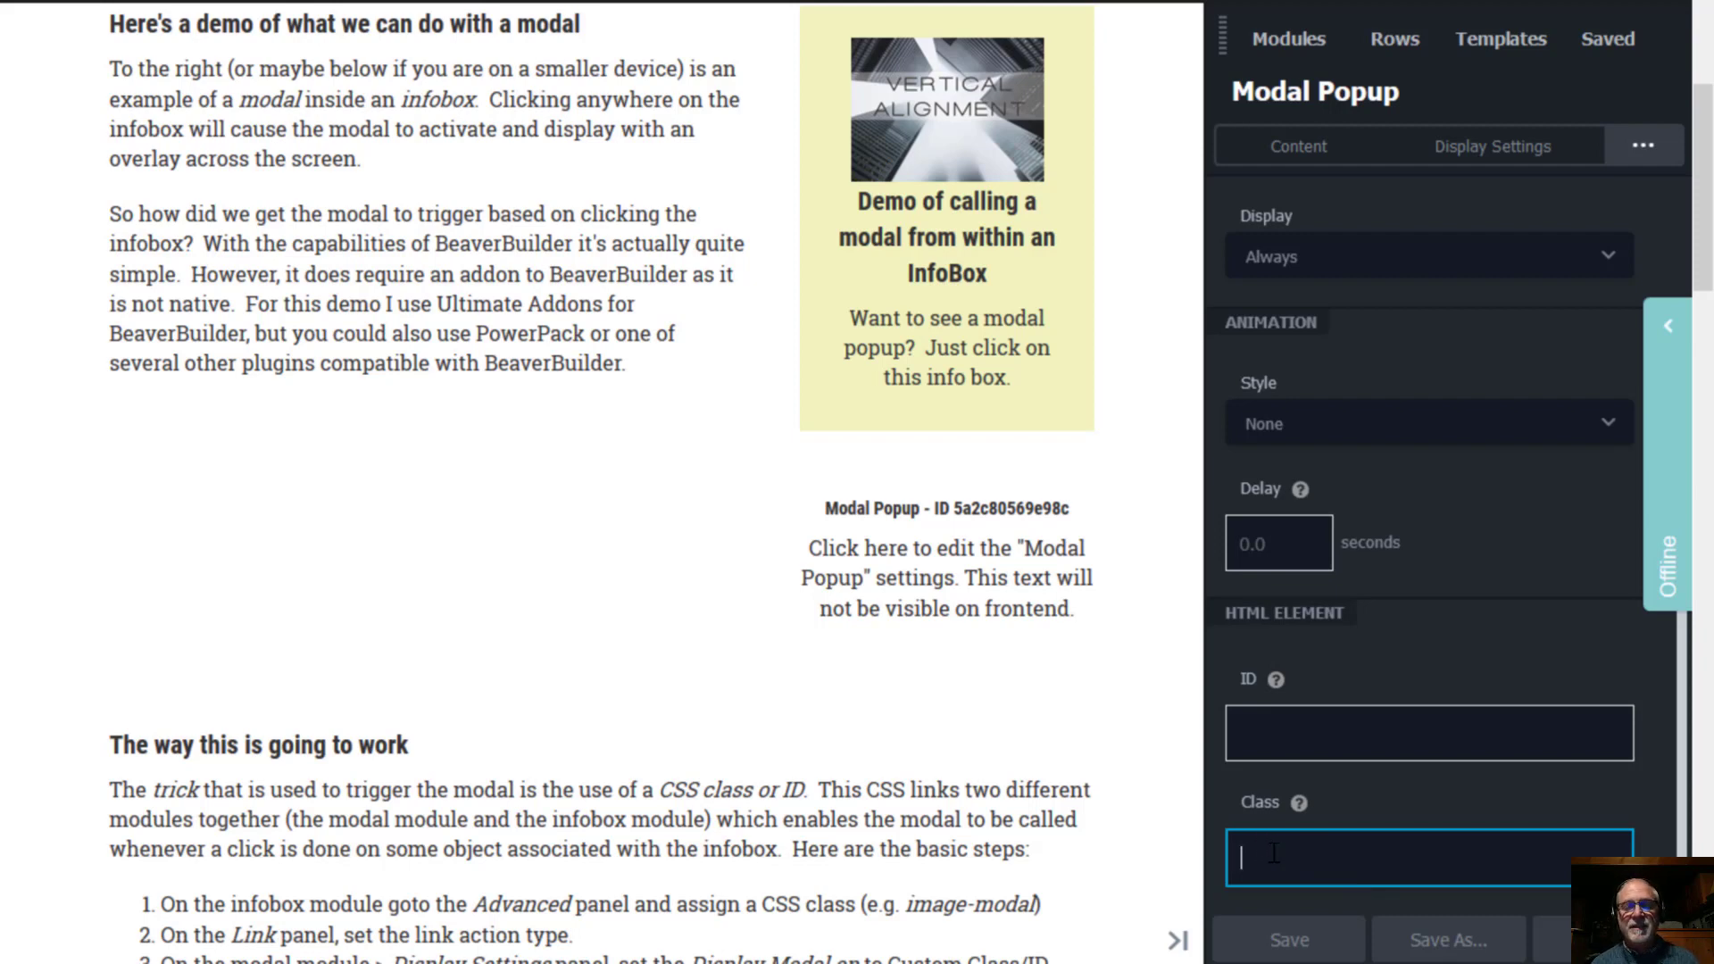
click(1293, 739)
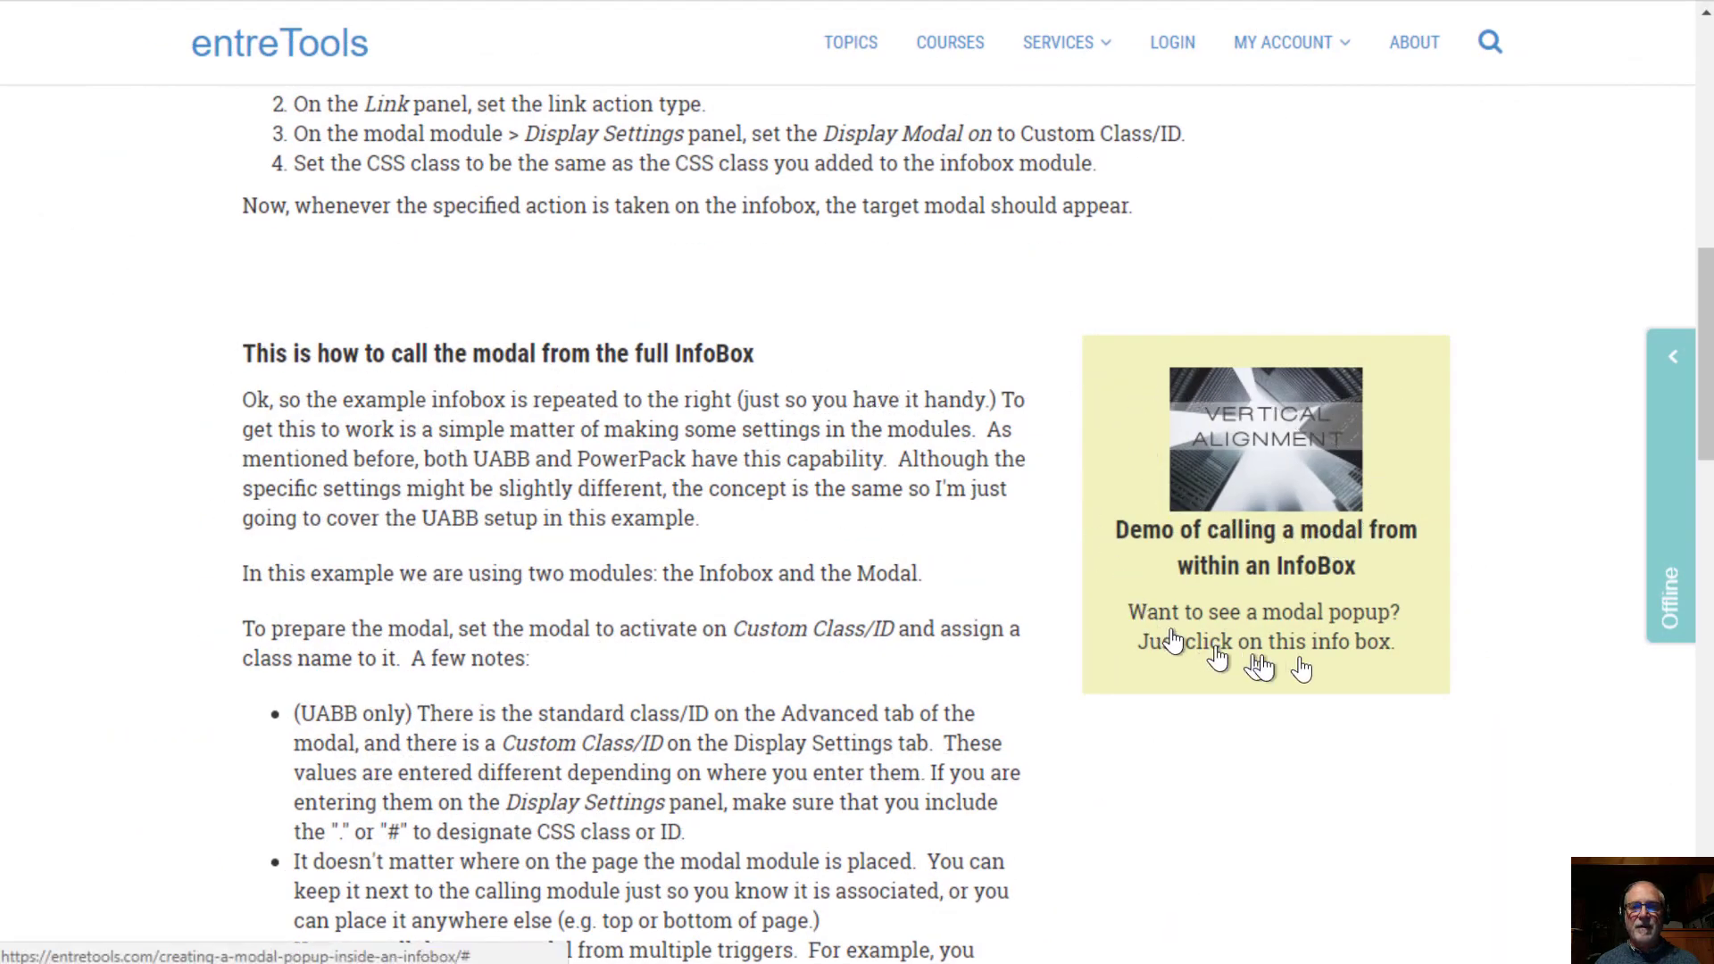
- Test the full info box's modal popup on the live page, close it, and return to the page builder window
click(1228, 611)
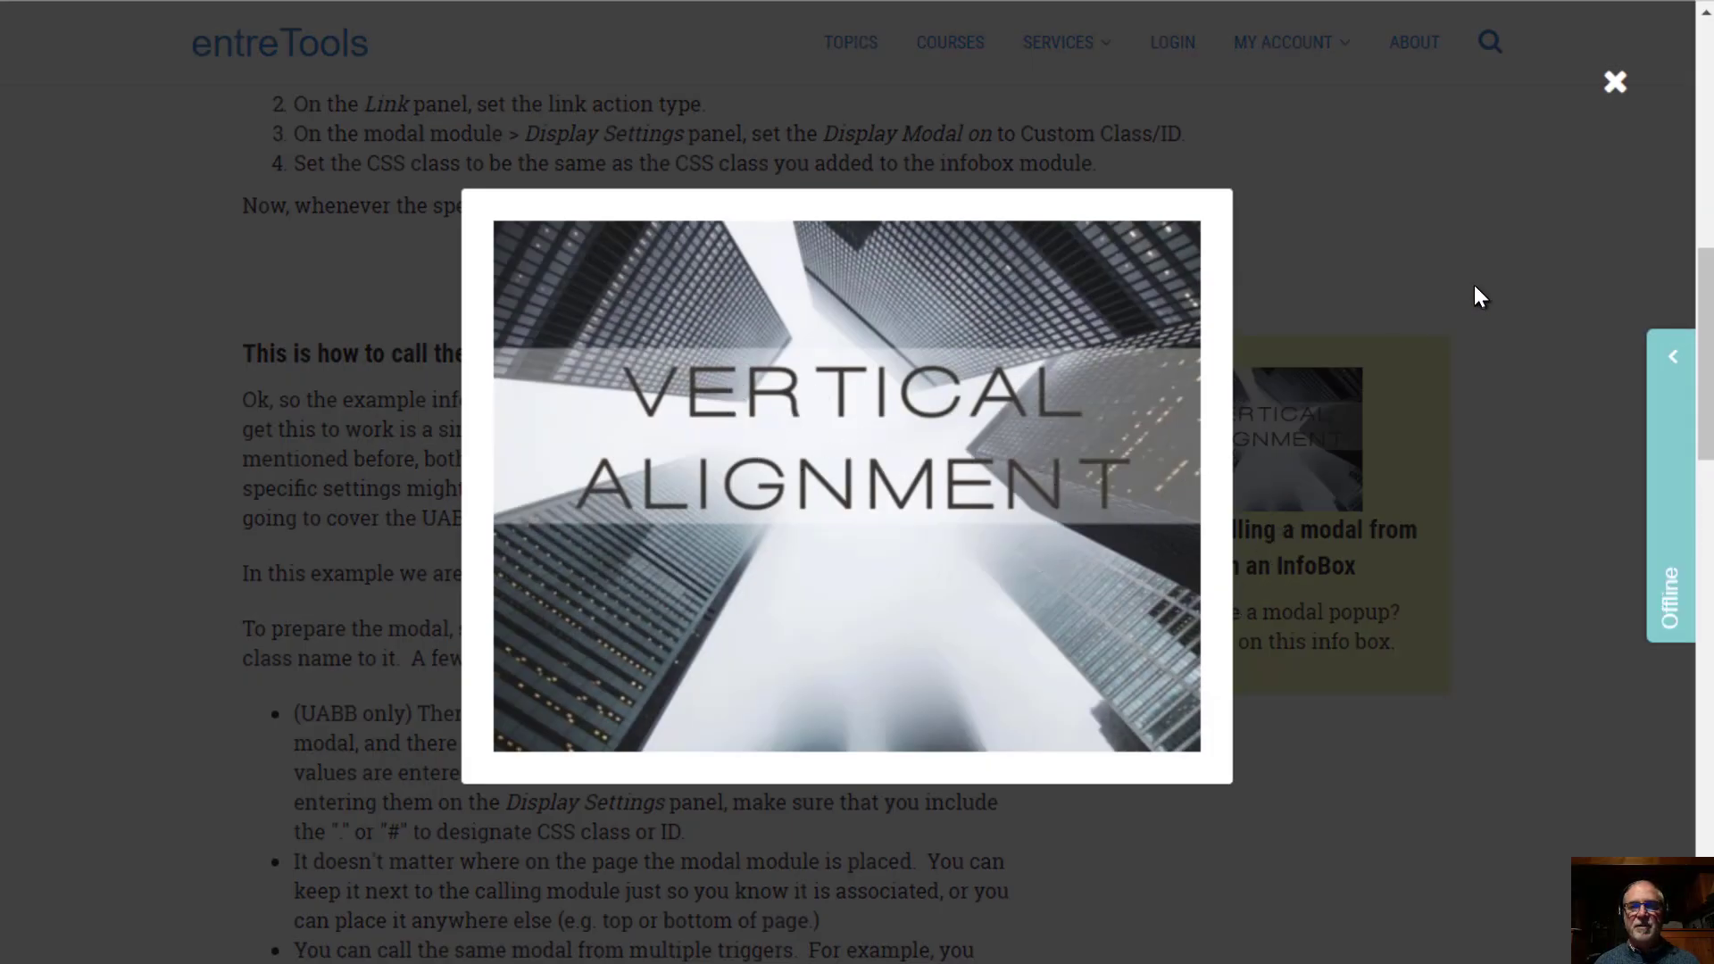
click(1615, 82)
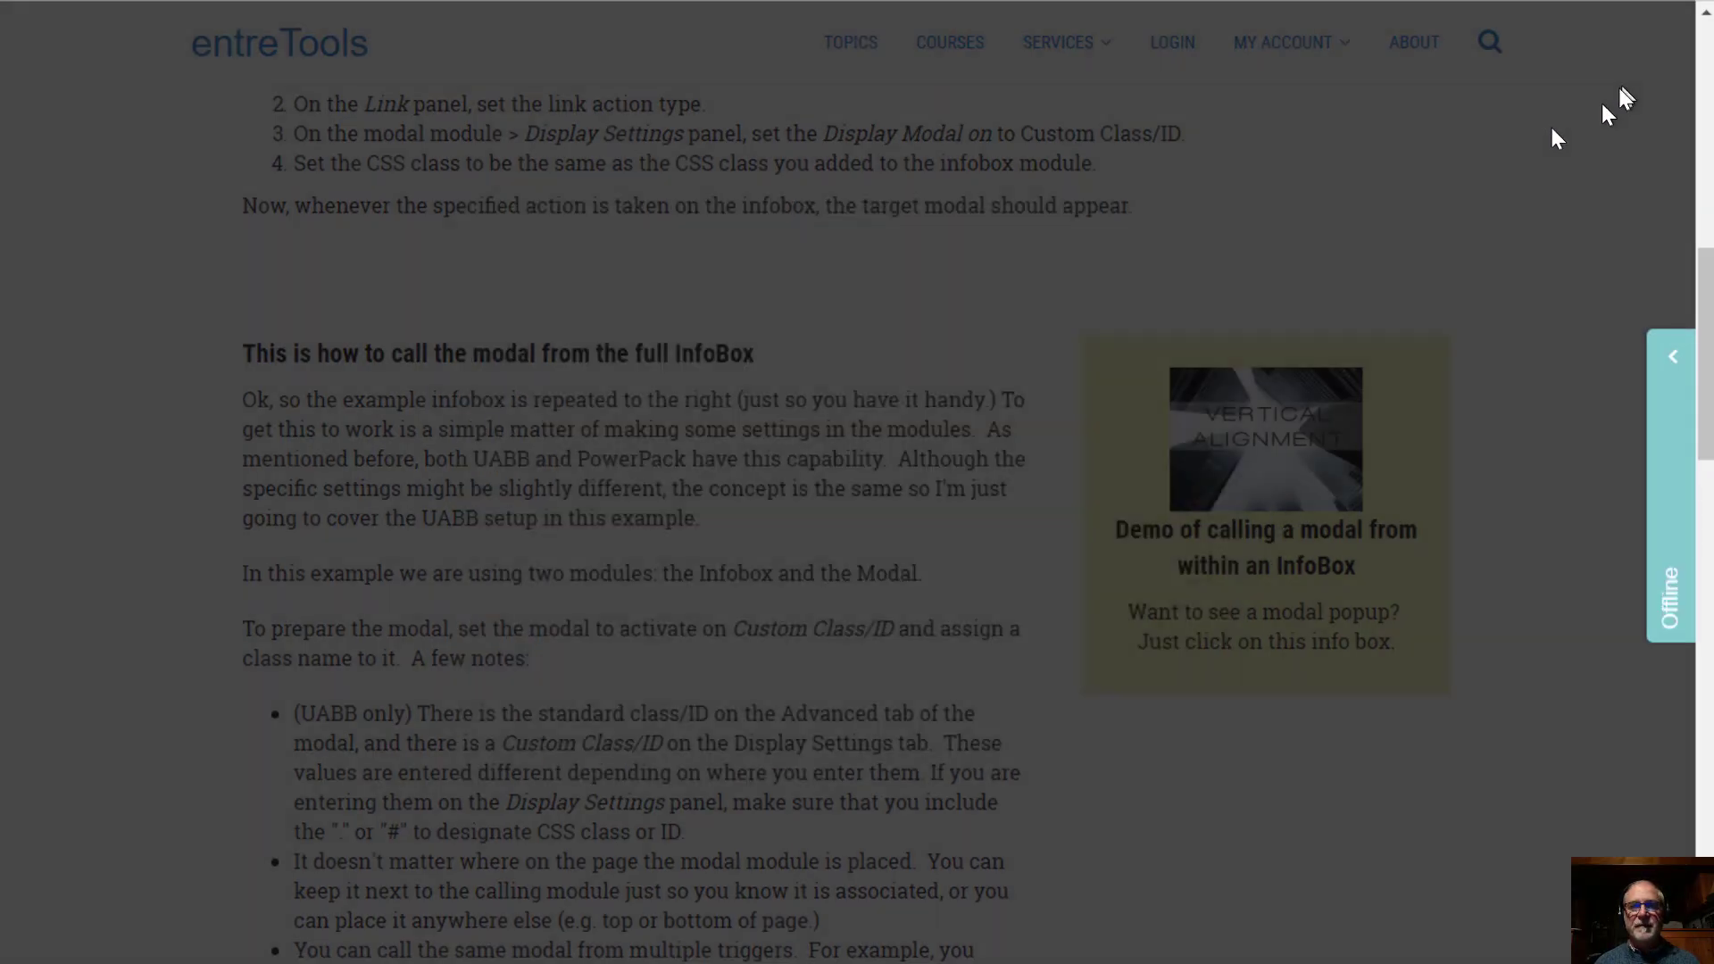
mouse_move(2, 8)
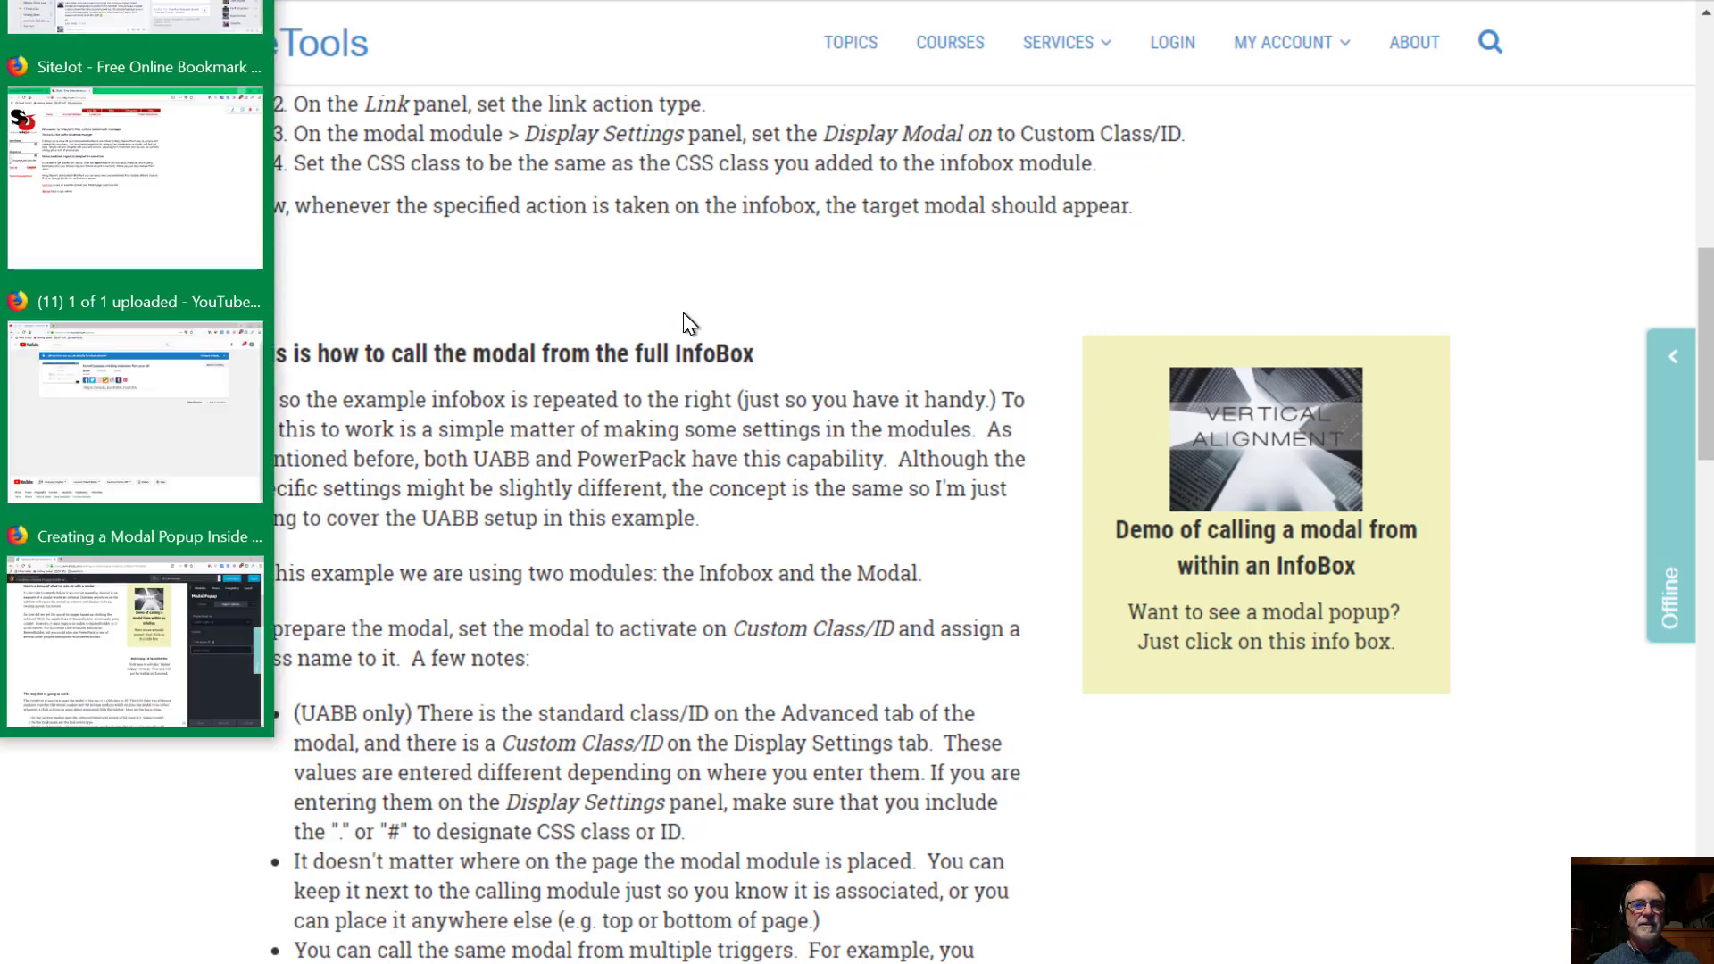
click(147, 596)
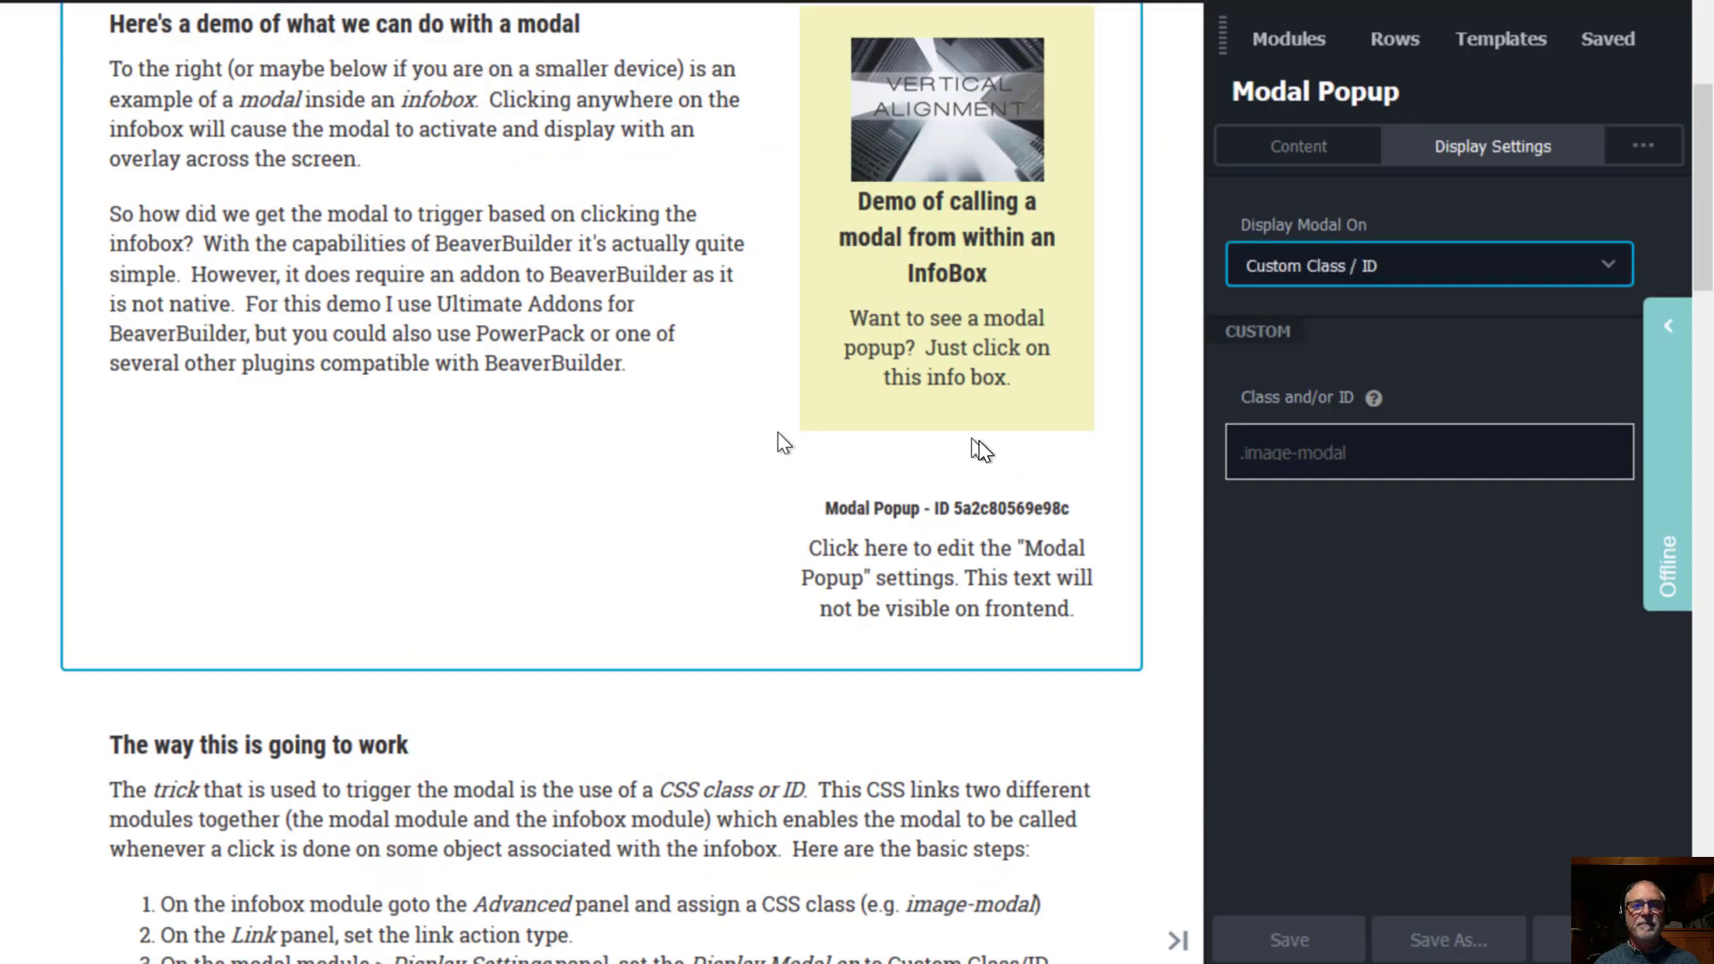
- Review the written modal setup instructions in the page builder from the first demo down through the full InfoBox section
mouse_move(1021, 513)
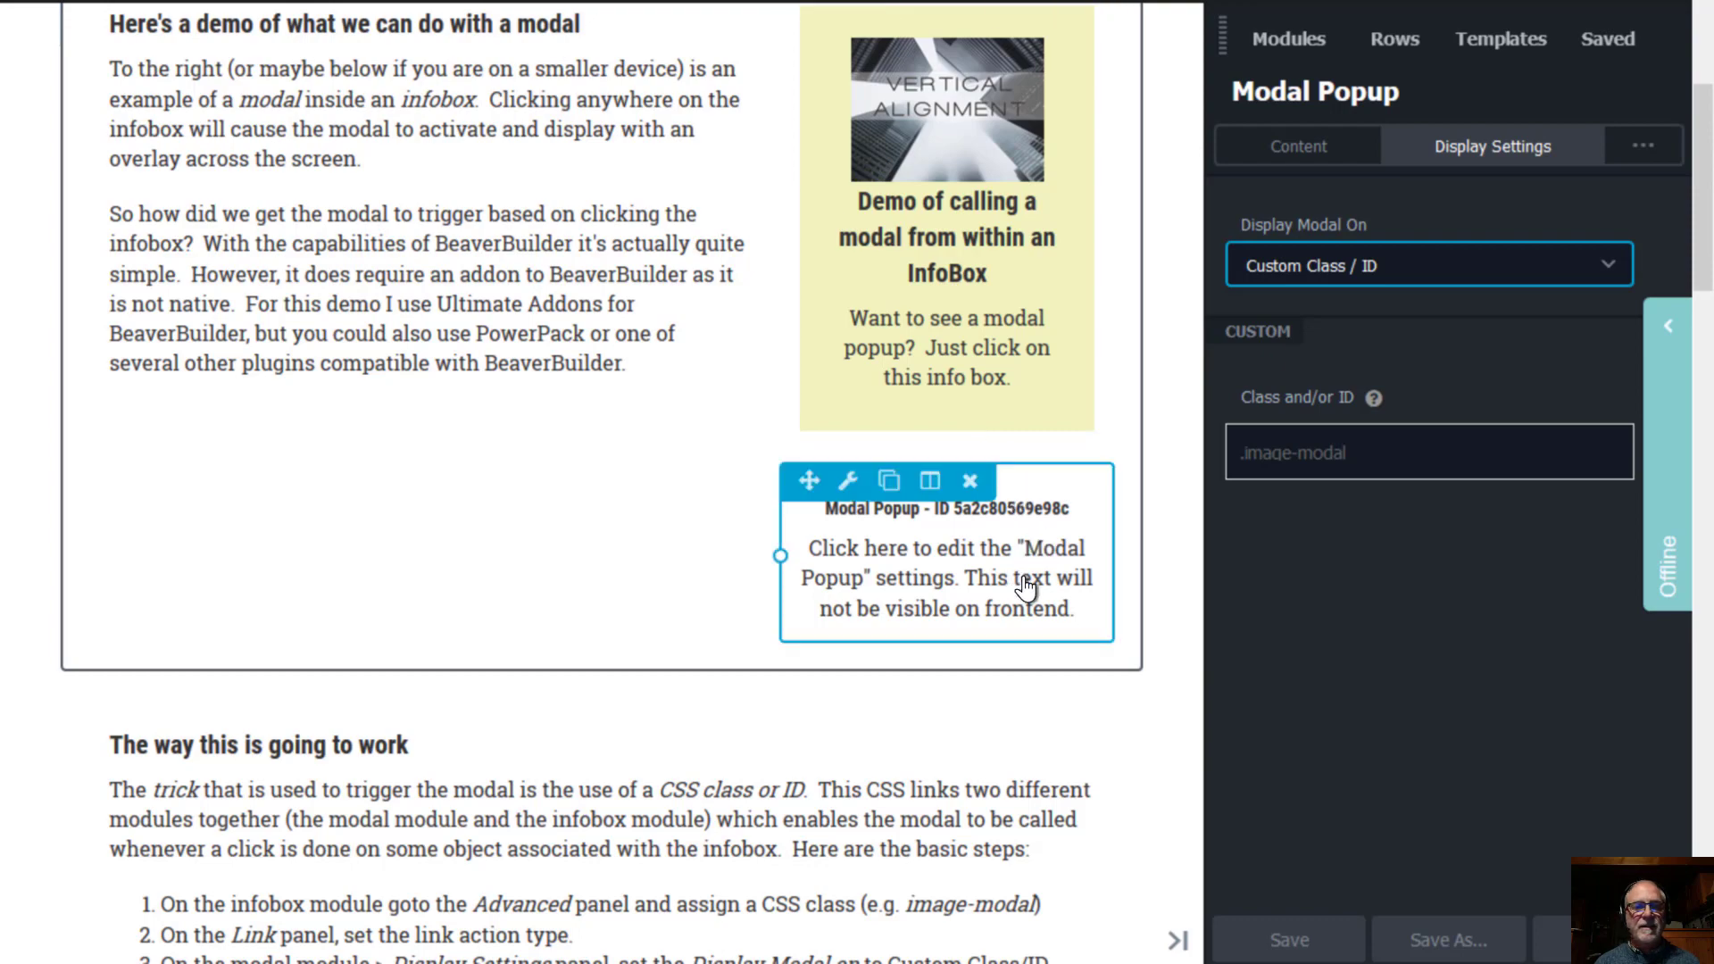
scroll(1022, 571, down, 5)
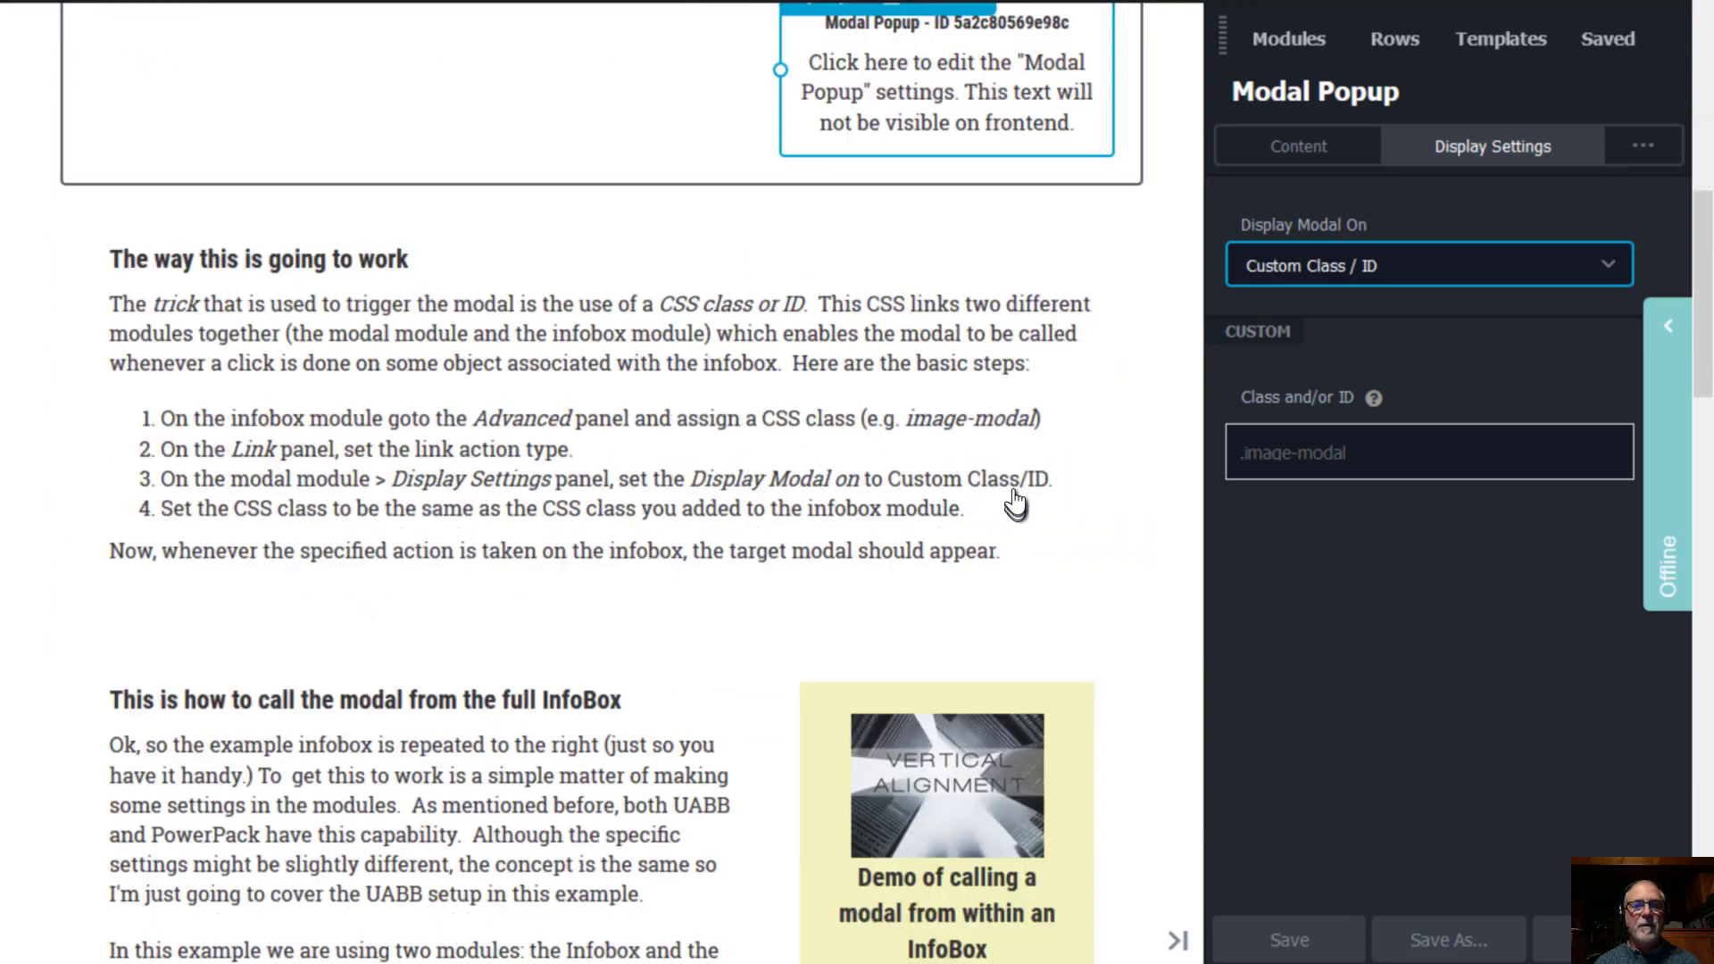
scroll(1015, 502, down, 3)
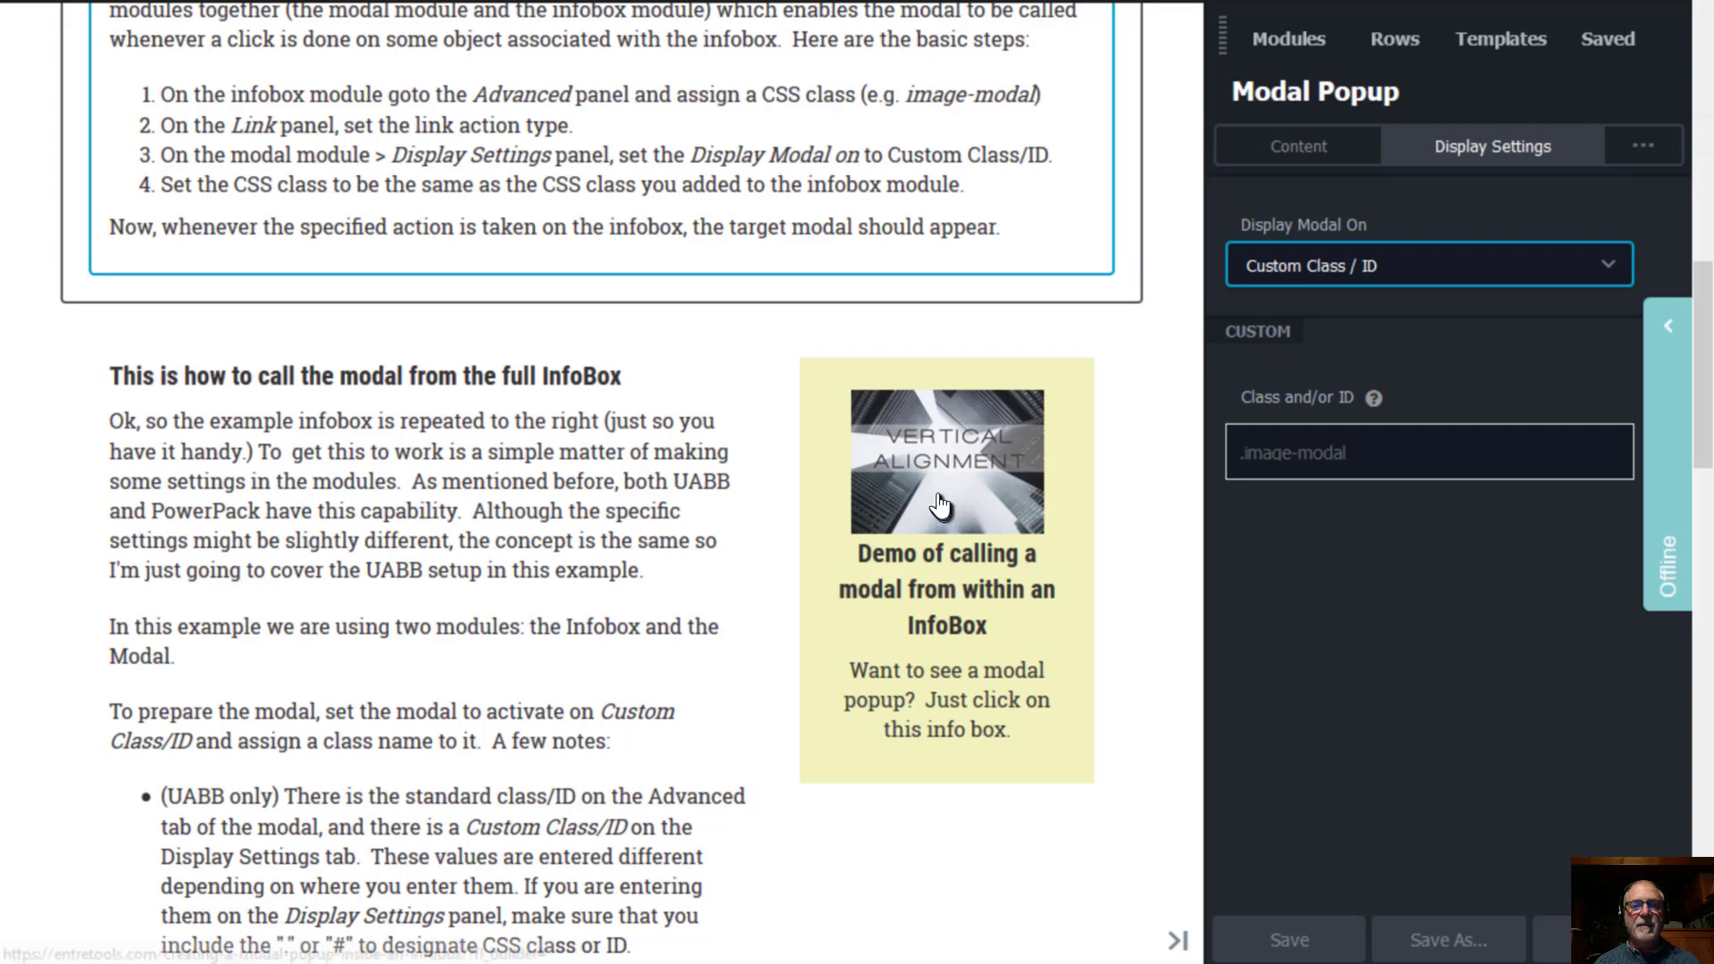
scroll(940, 504, down, 2)
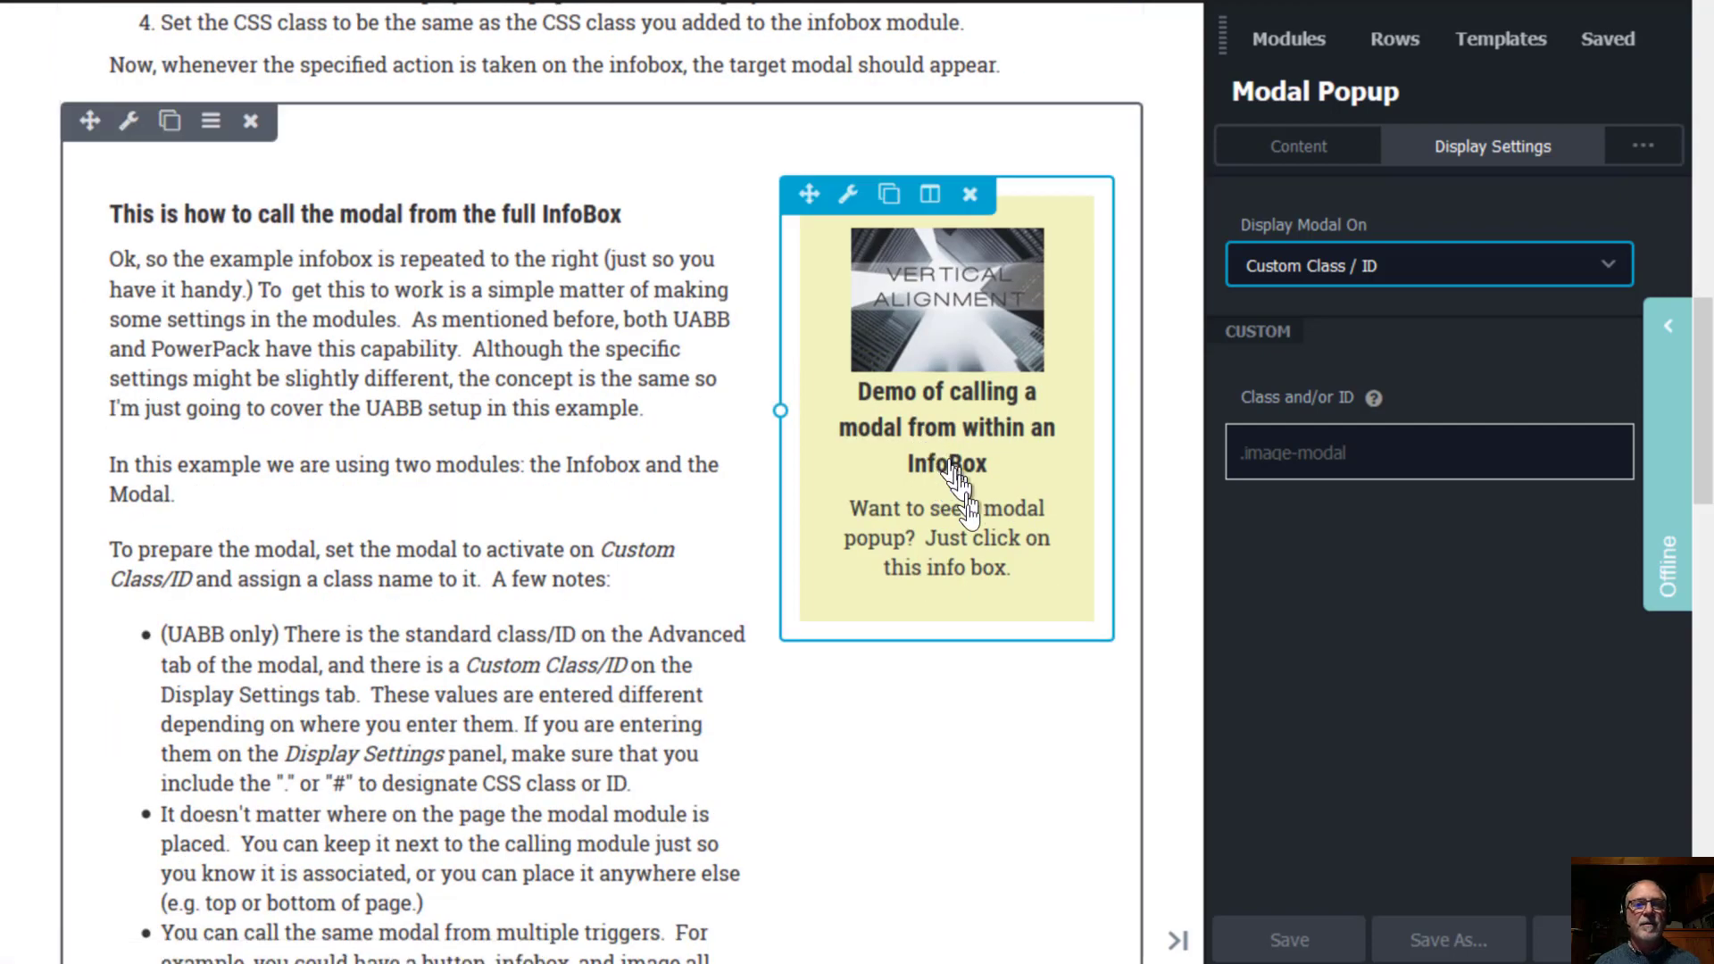
scroll(879, 549, down, 2)
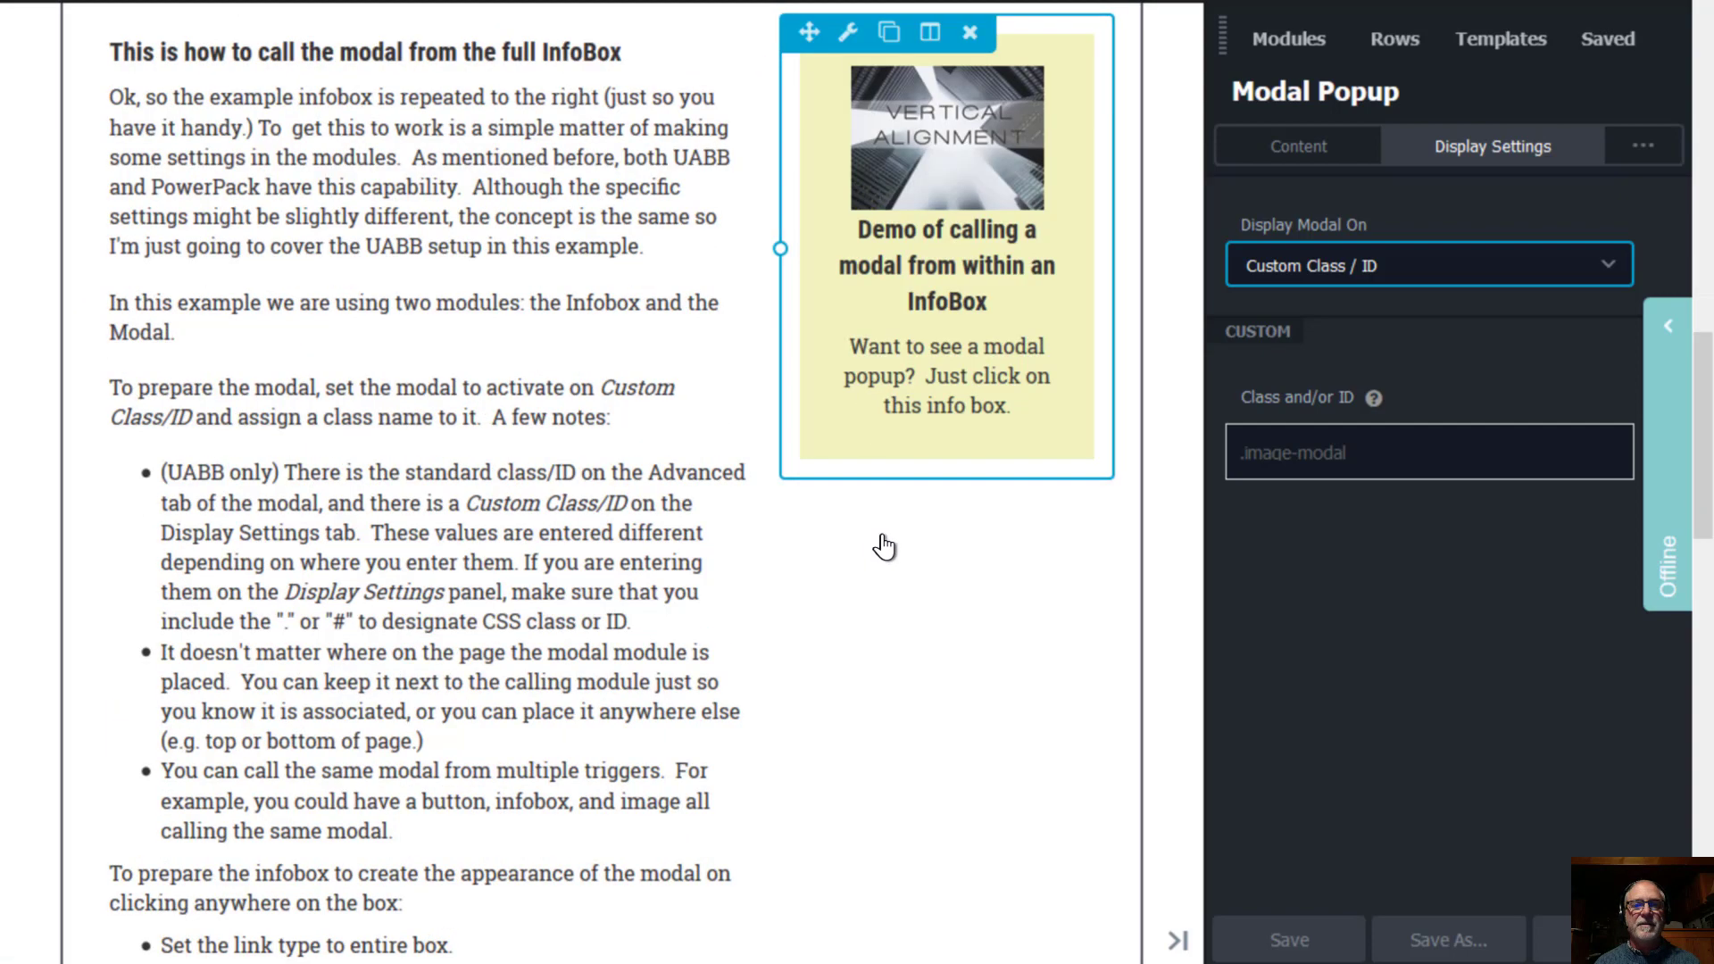
scroll(886, 540, down, 12)
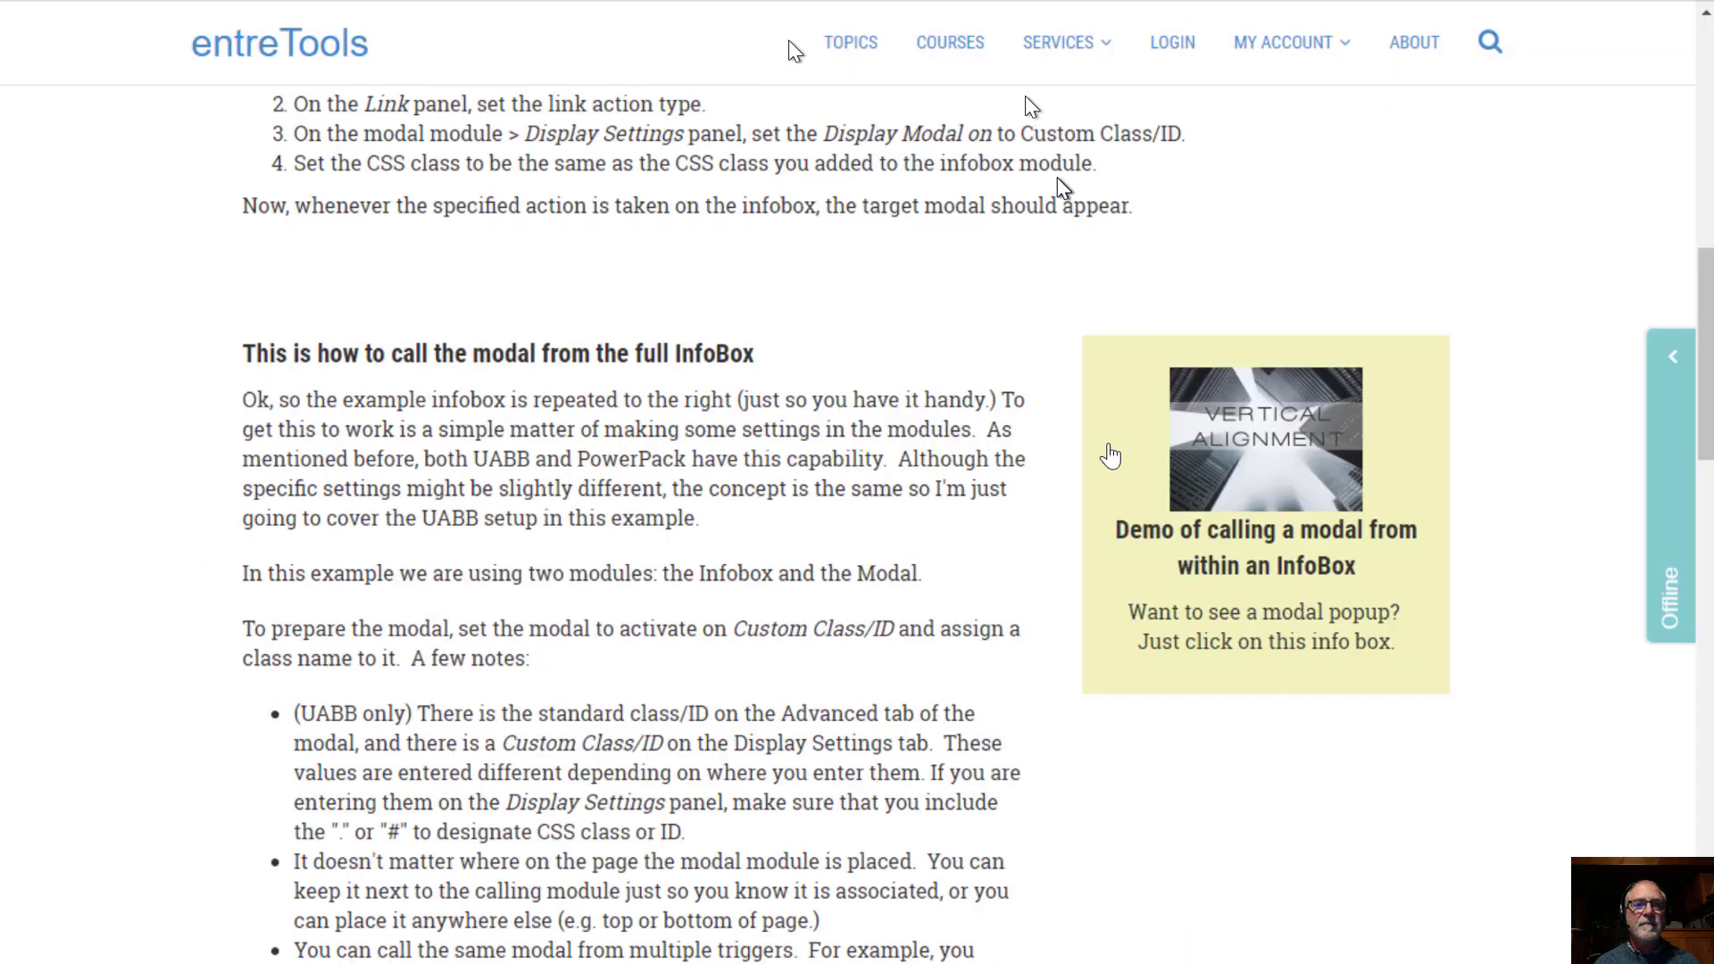
- Test the modal popup from the image icon button in the InfoBox Button example on the live page and close it
scroll(1200, 491, down, 8)
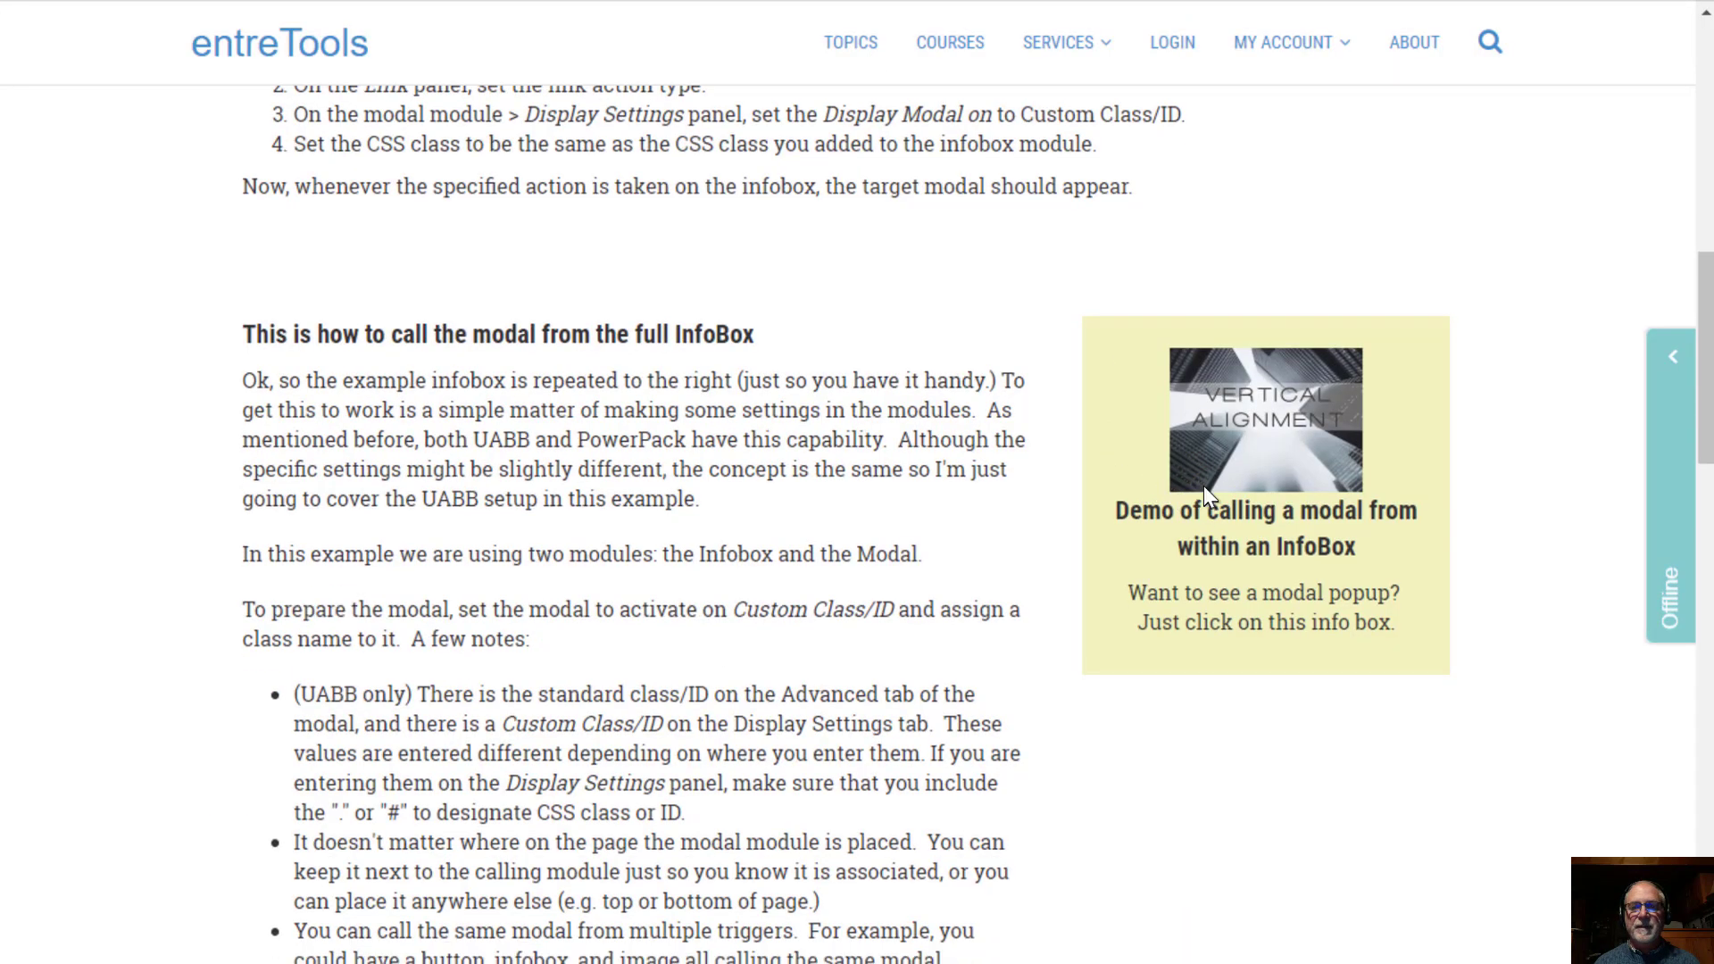
scroll(1184, 467, down, 3)
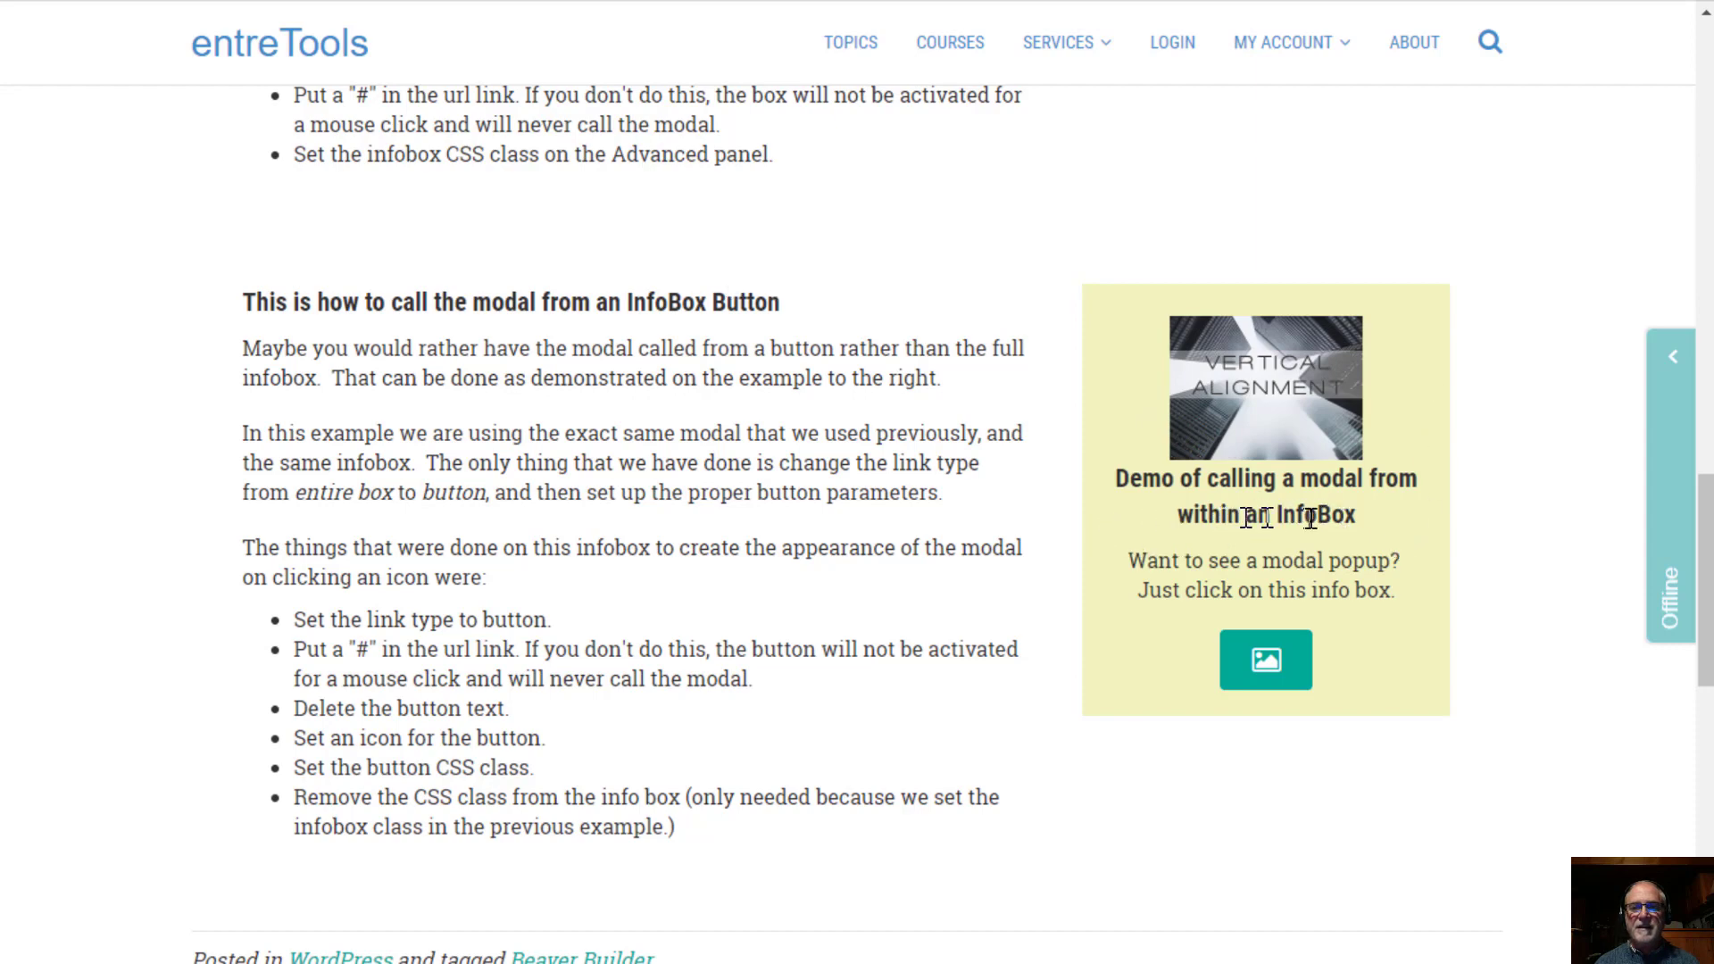
click(1269, 668)
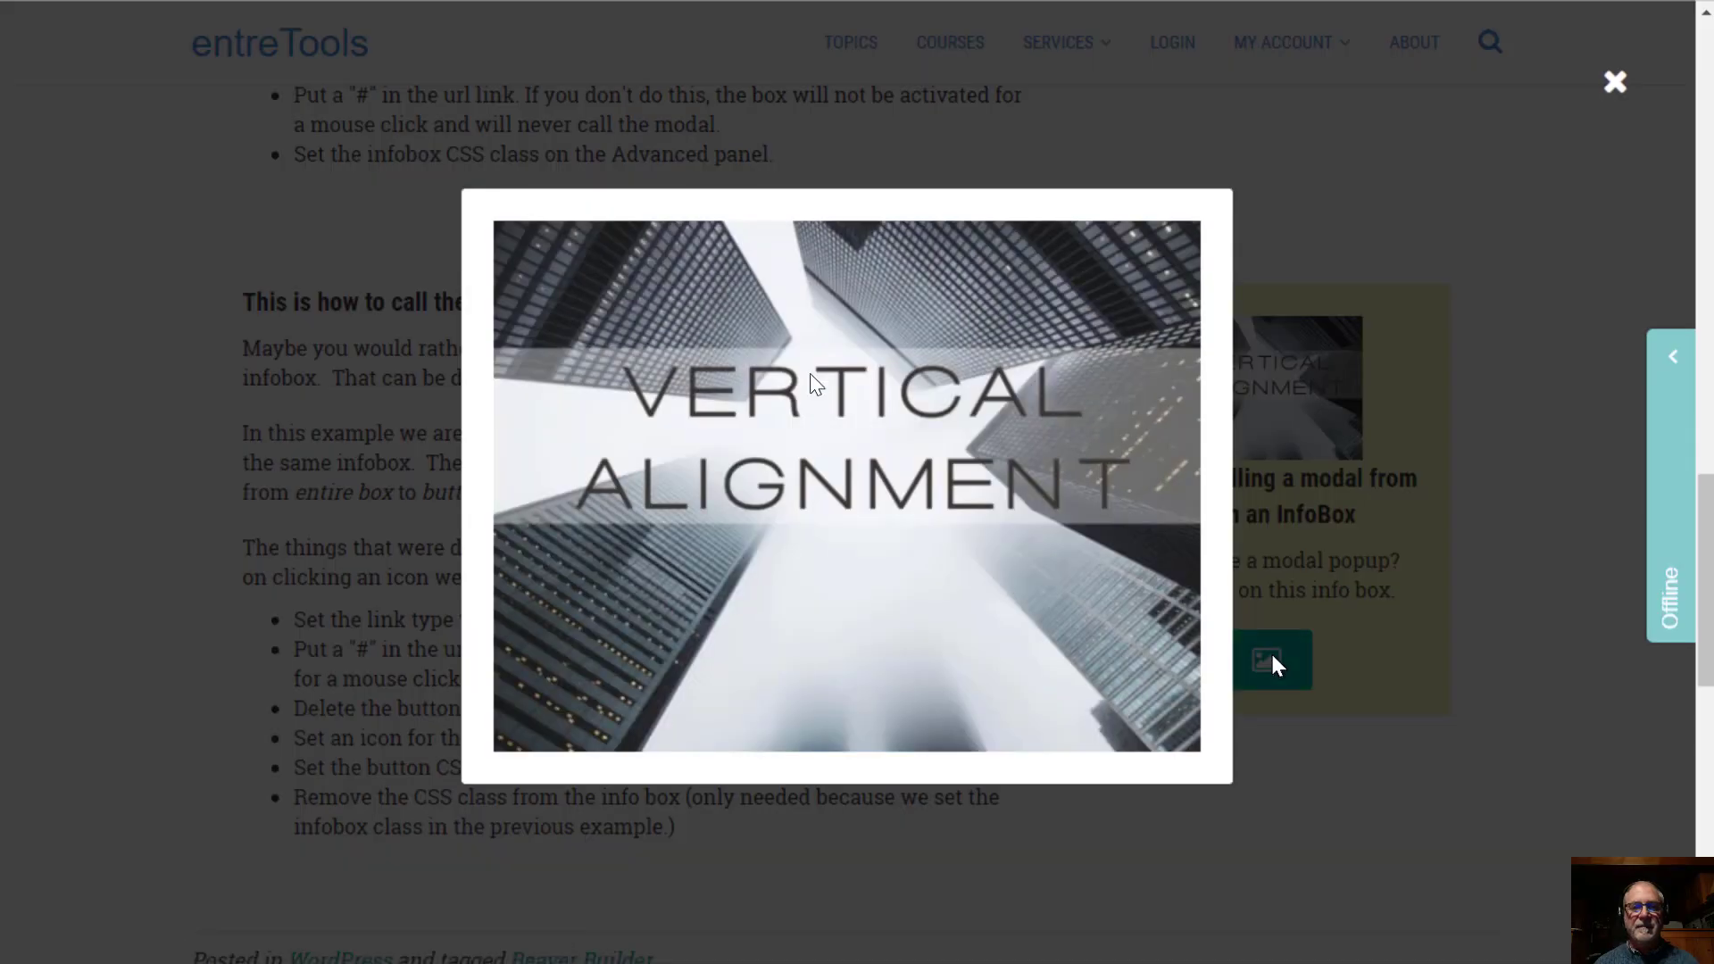
click(1611, 84)
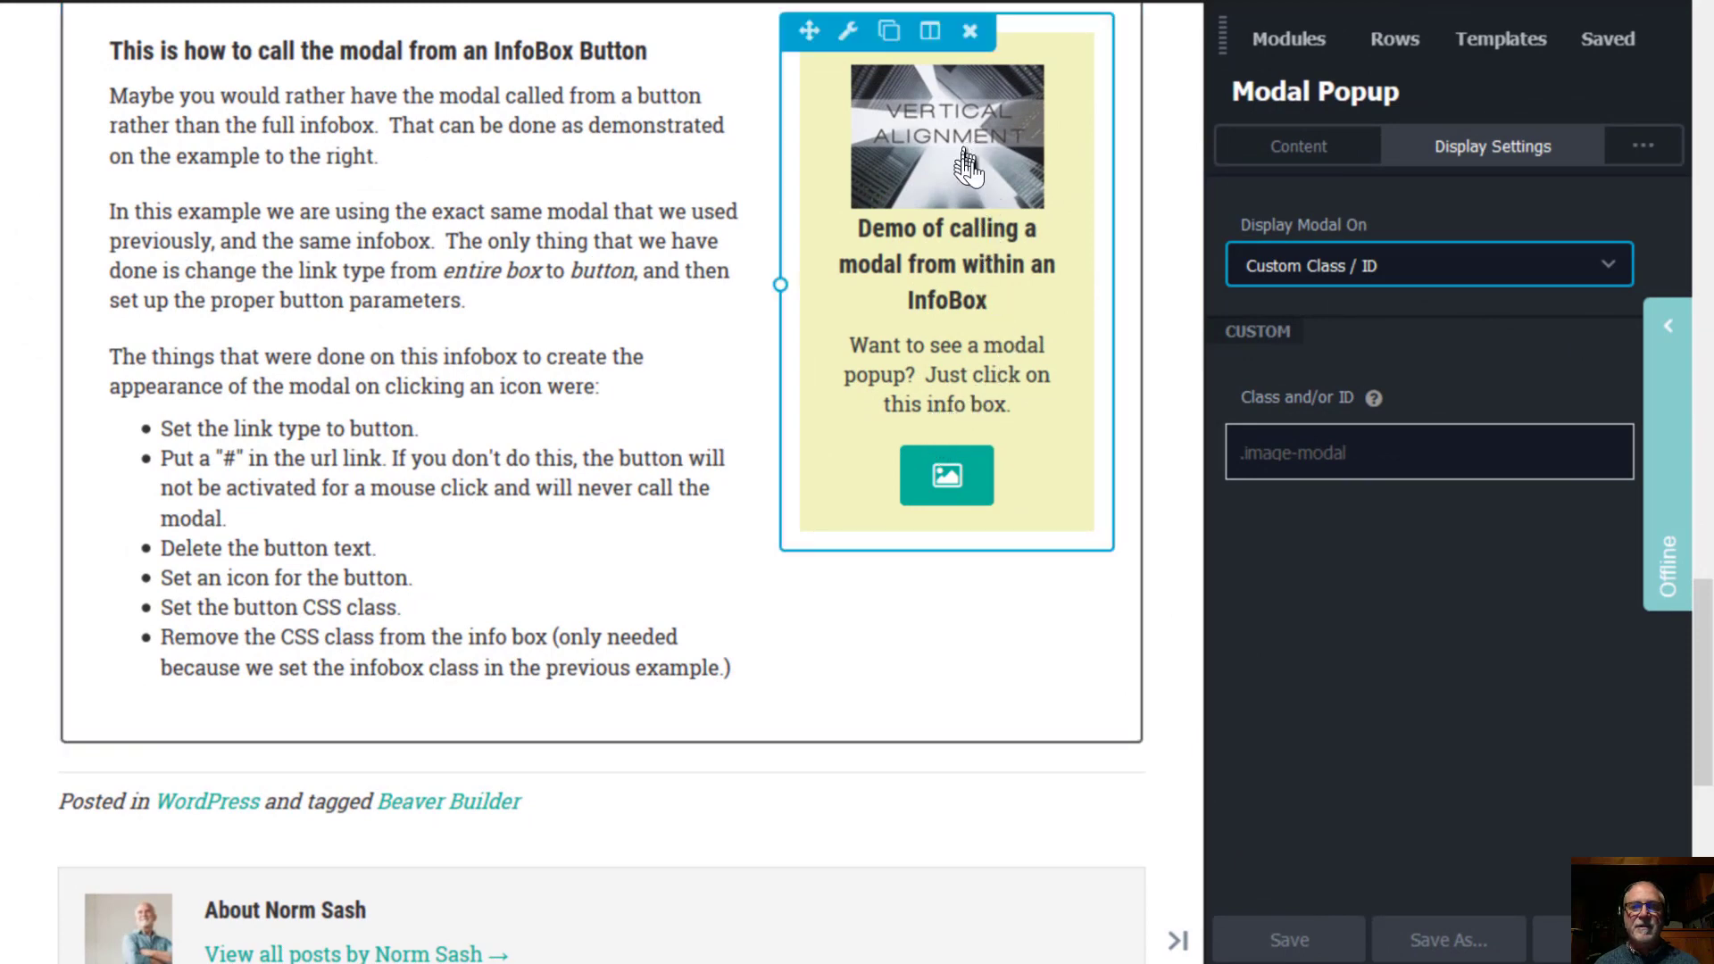
- Open the Link settings of the info box in the InfoBox Button example in the page builder
click(966, 232)
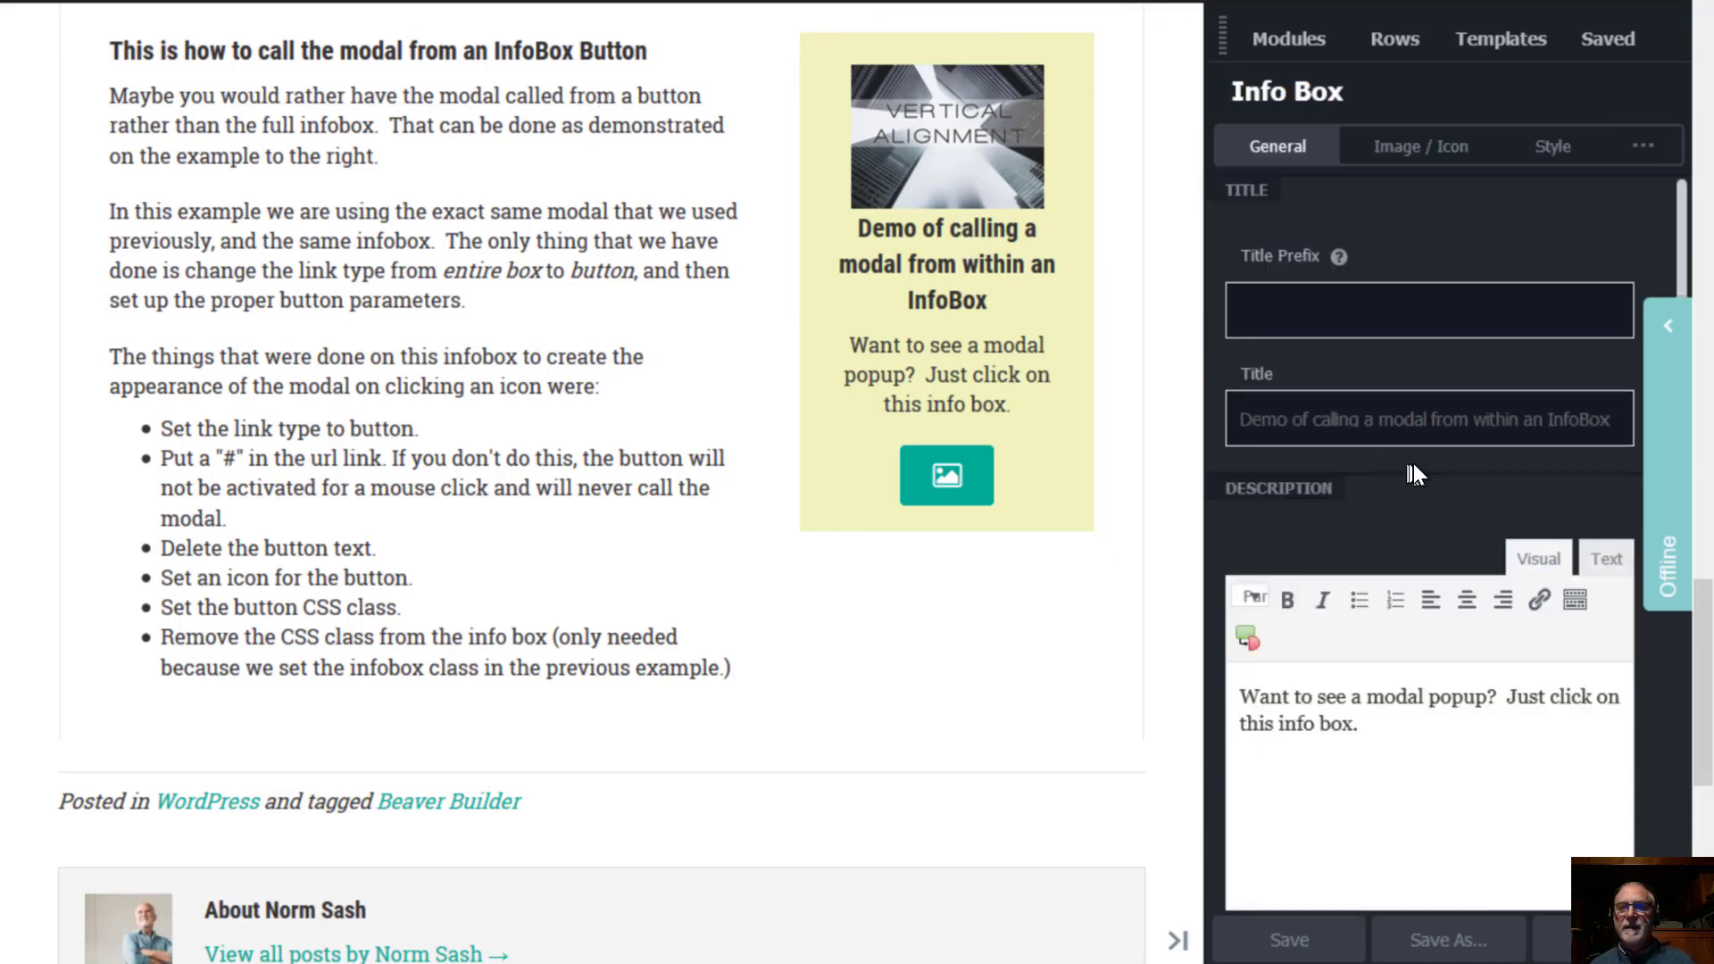
click(1642, 145)
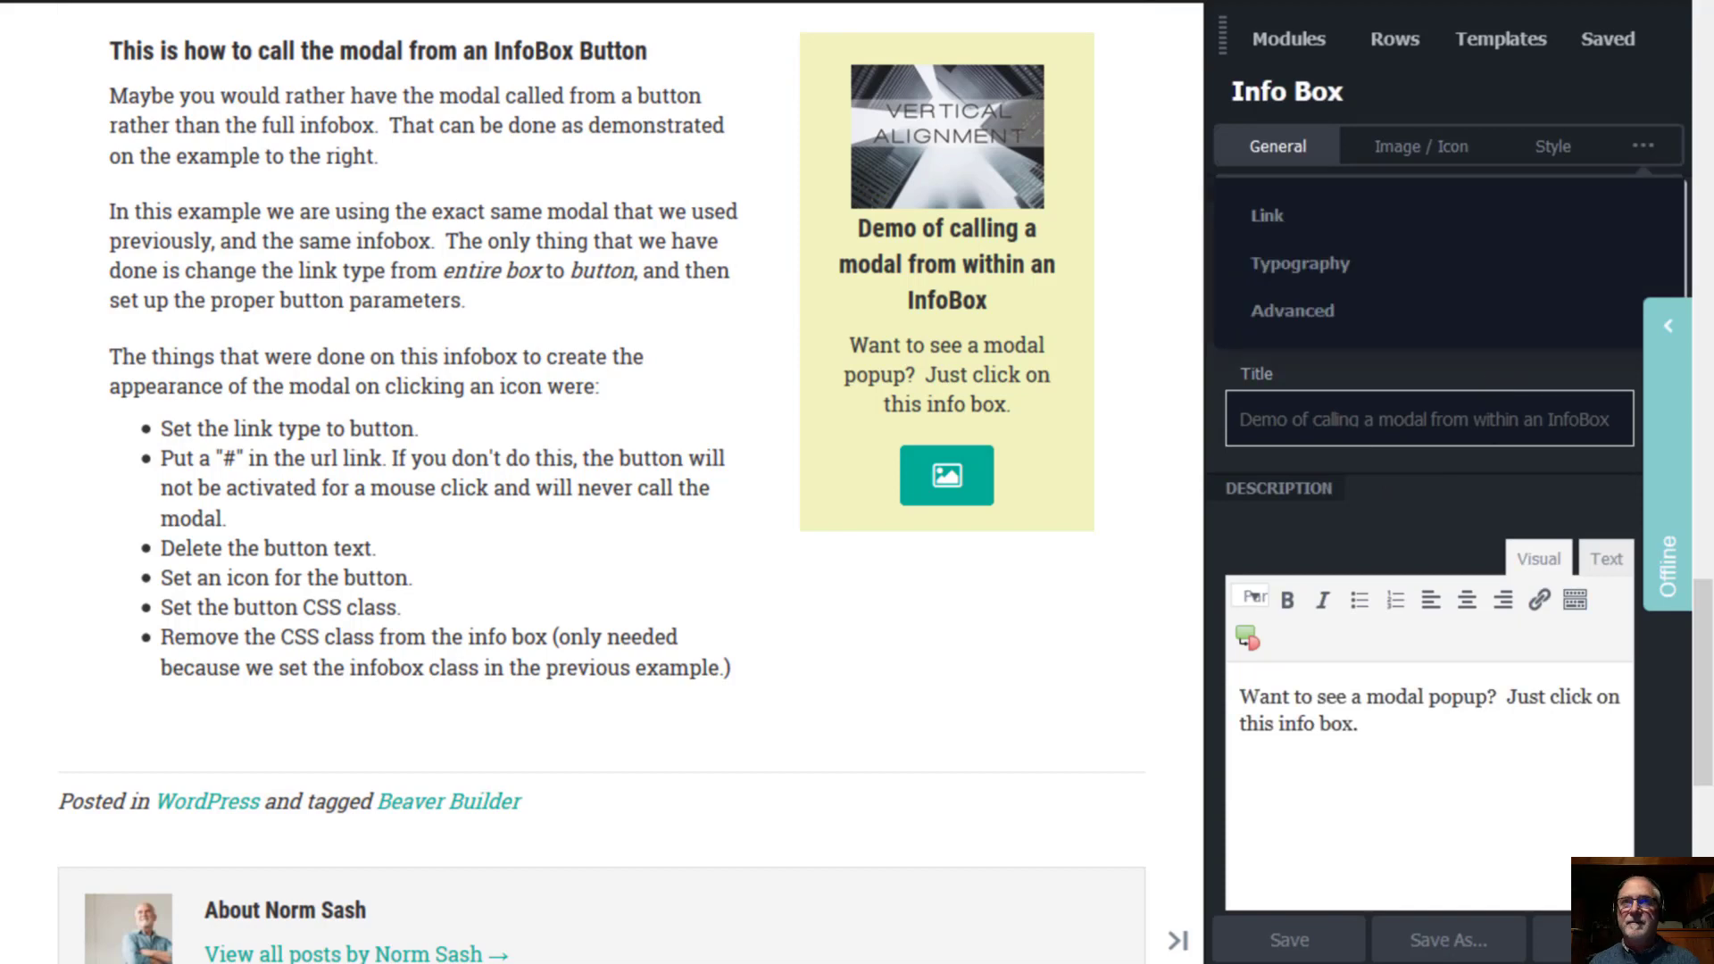
click(1268, 217)
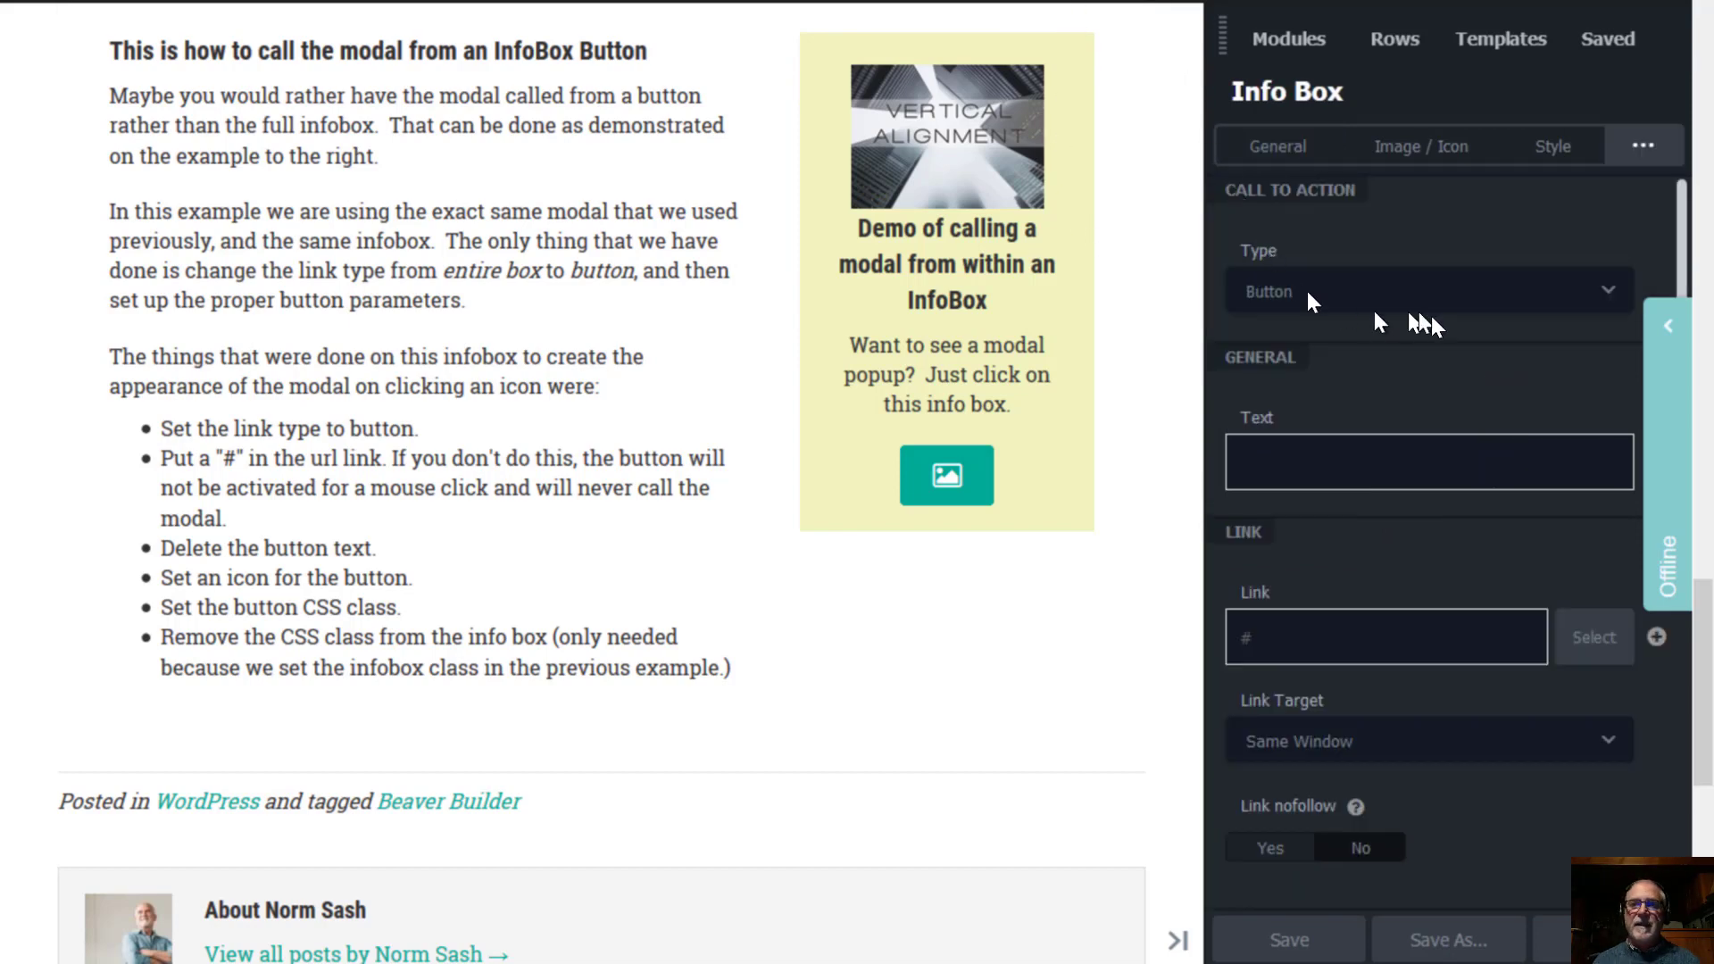
- Set the info box's call-to-action type to Button and check the # entry in its Link field
click(1598, 287)
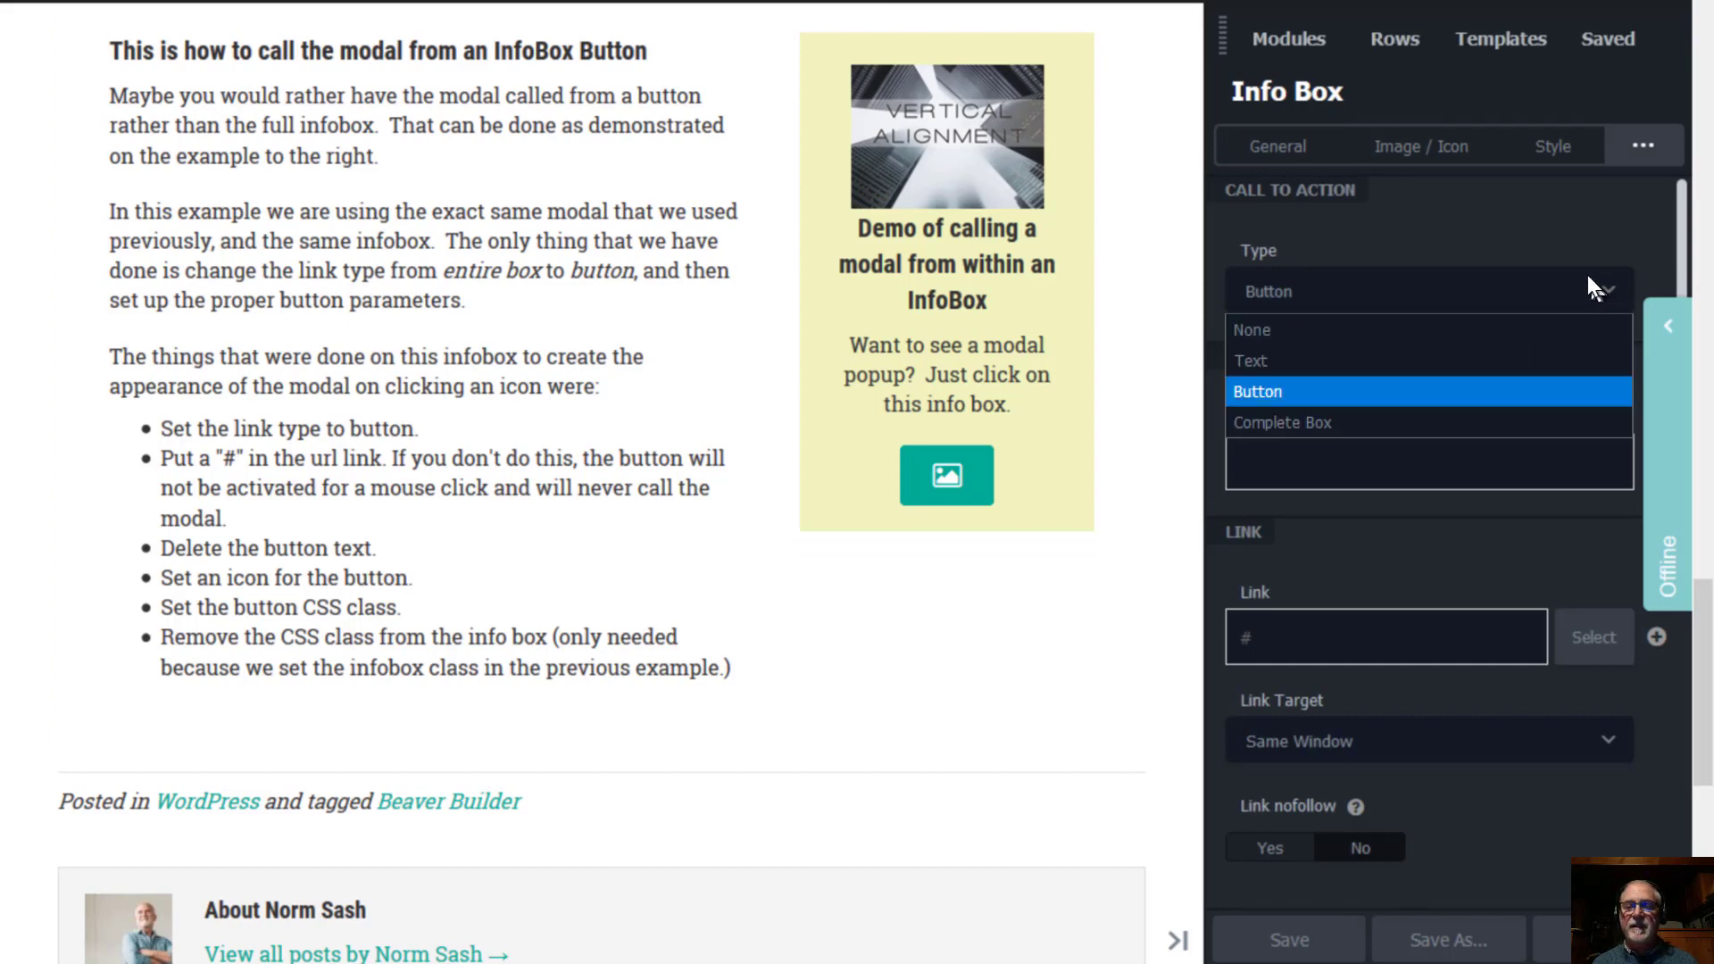
click(1285, 393)
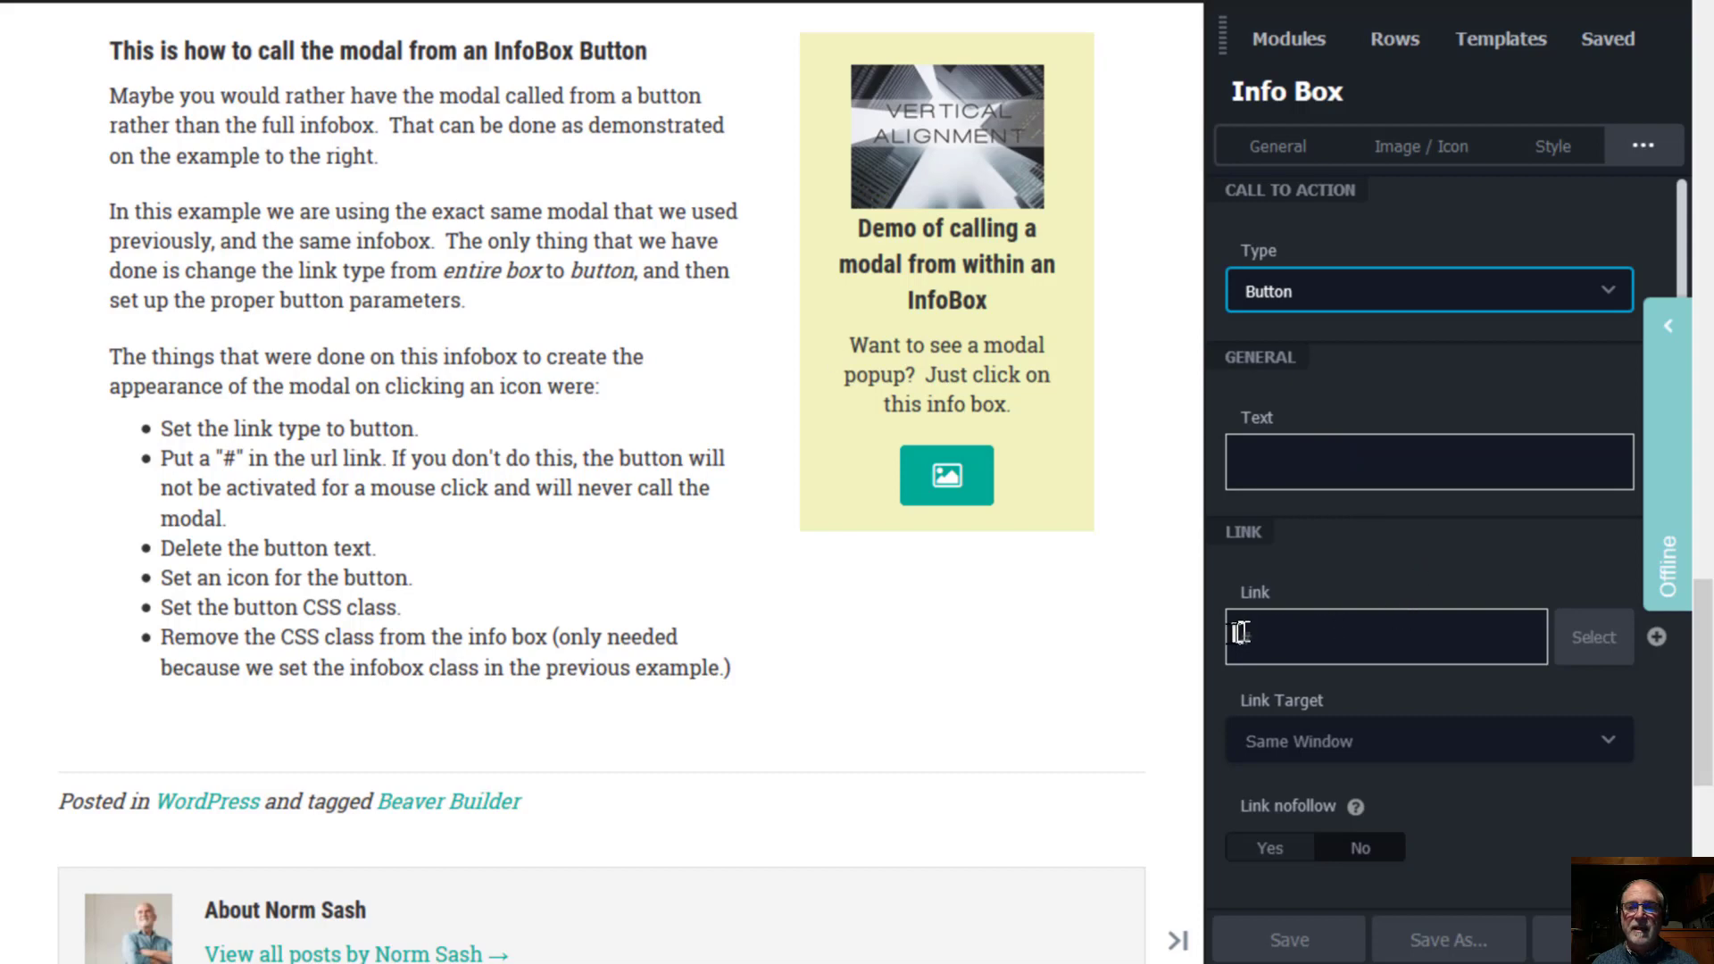
key(Tab)
click(1260, 652)
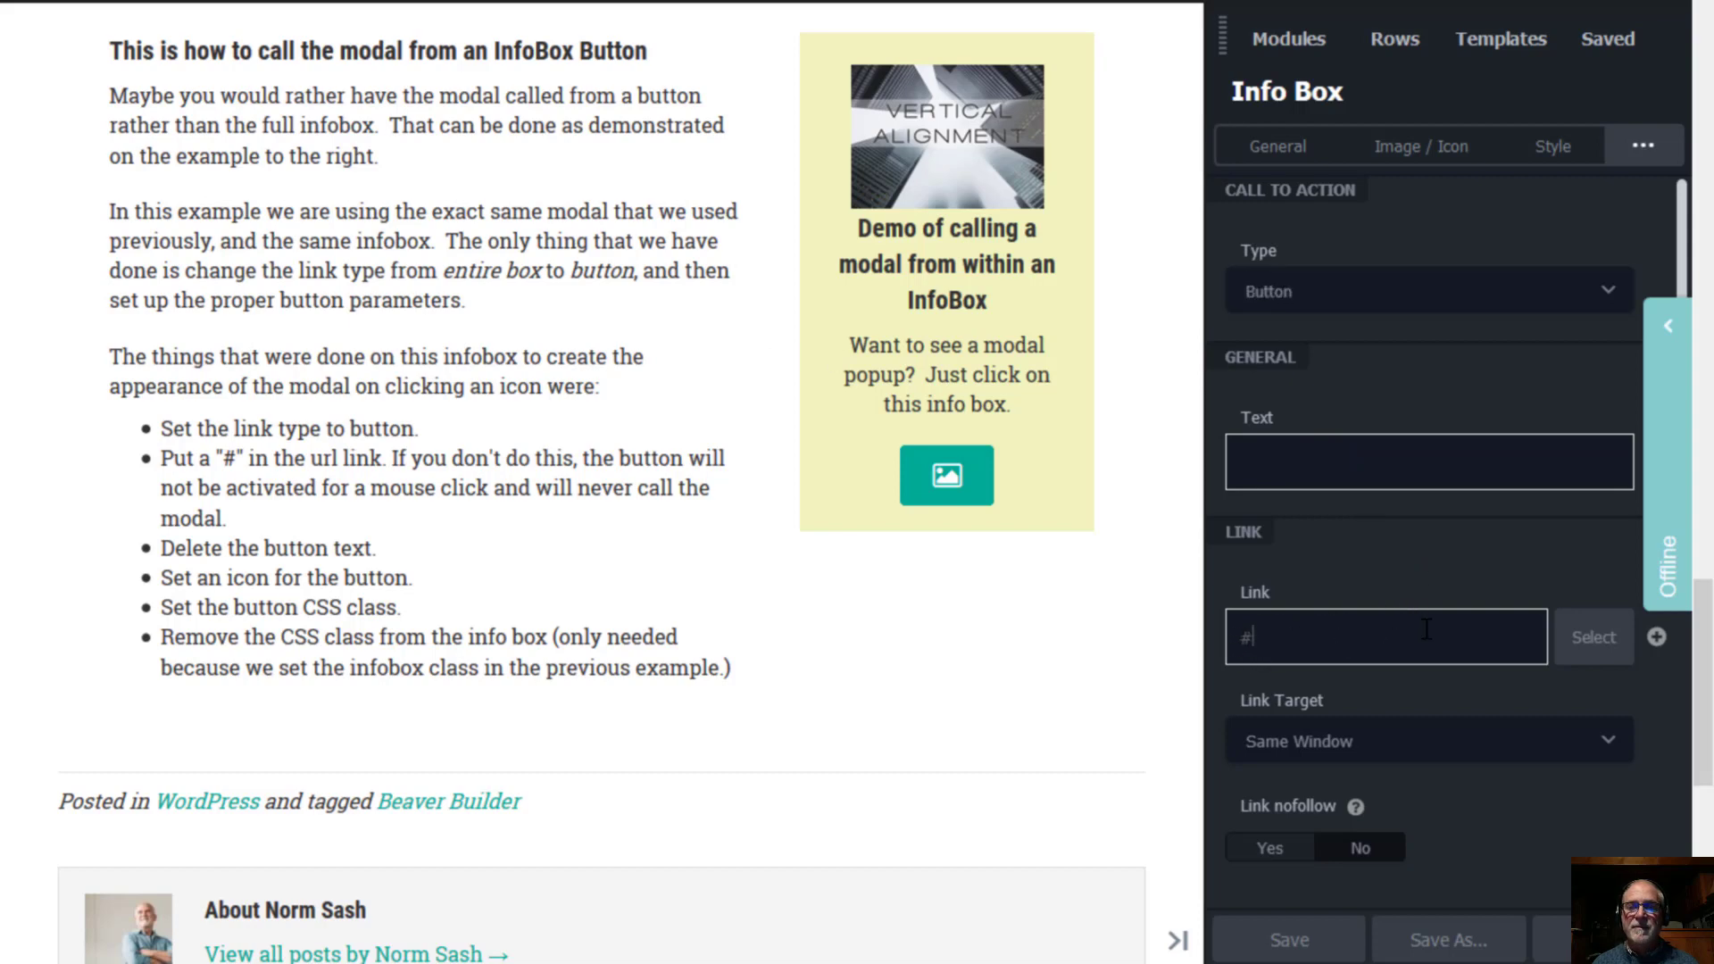
- Review the button's link target, style and icon settings against the info box preview
scroll(1409, 597, down, 3)
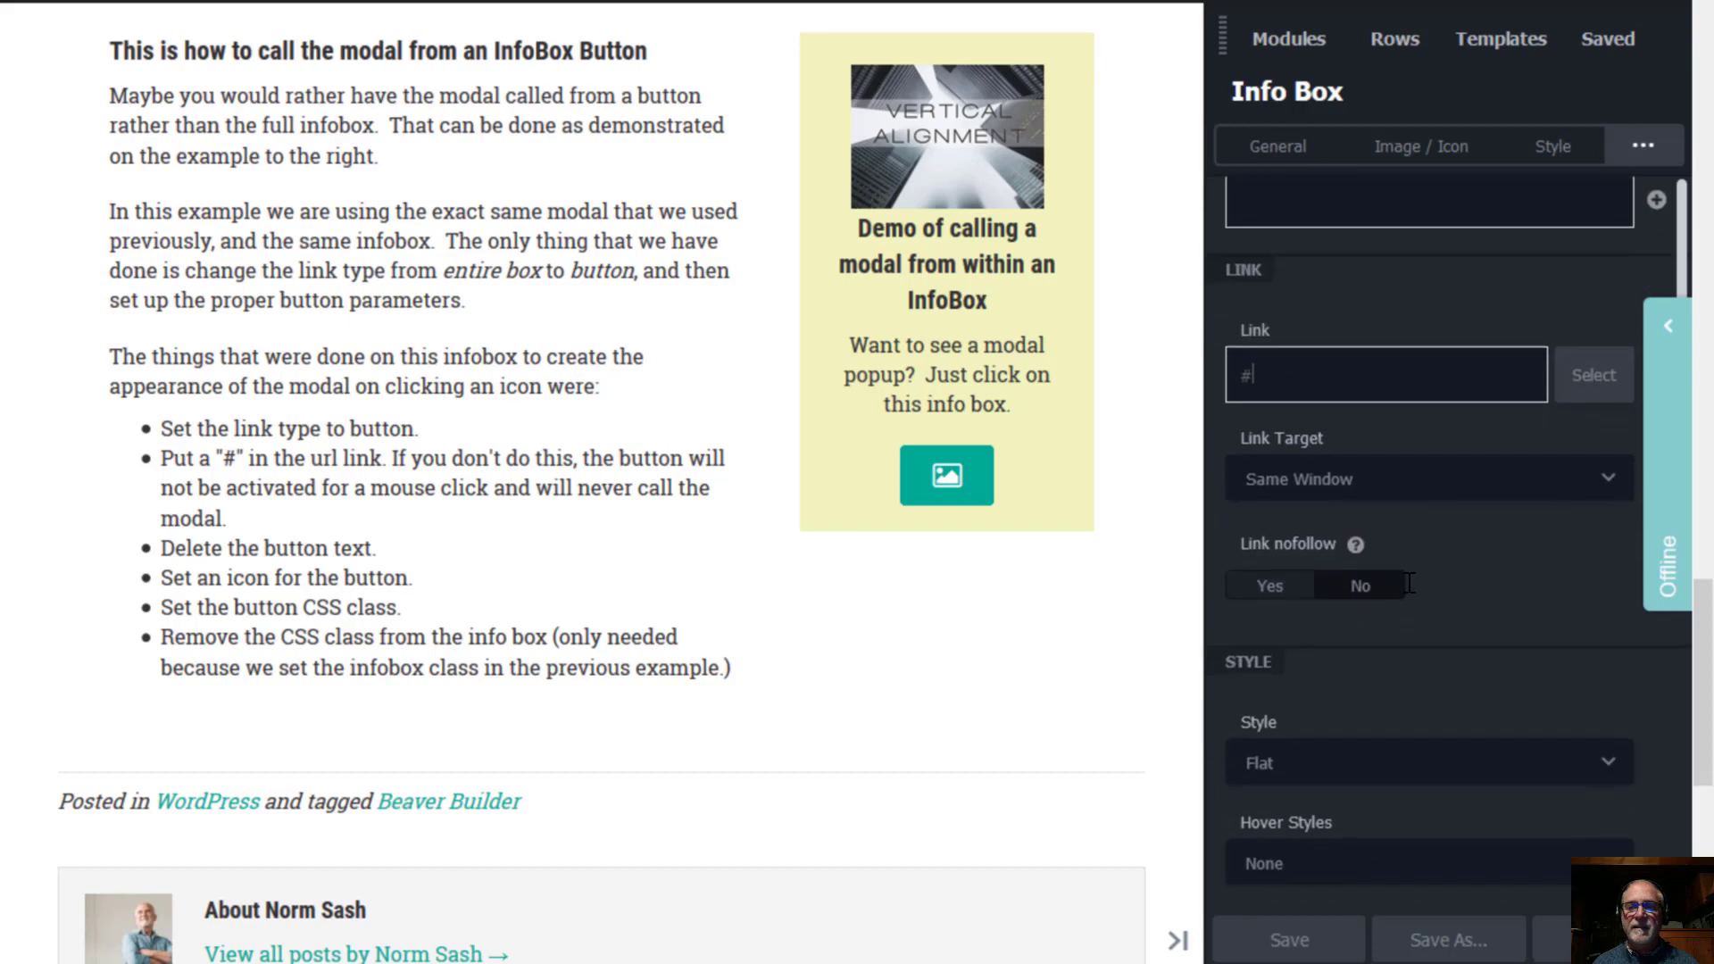
scroll(1412, 565, down, 3)
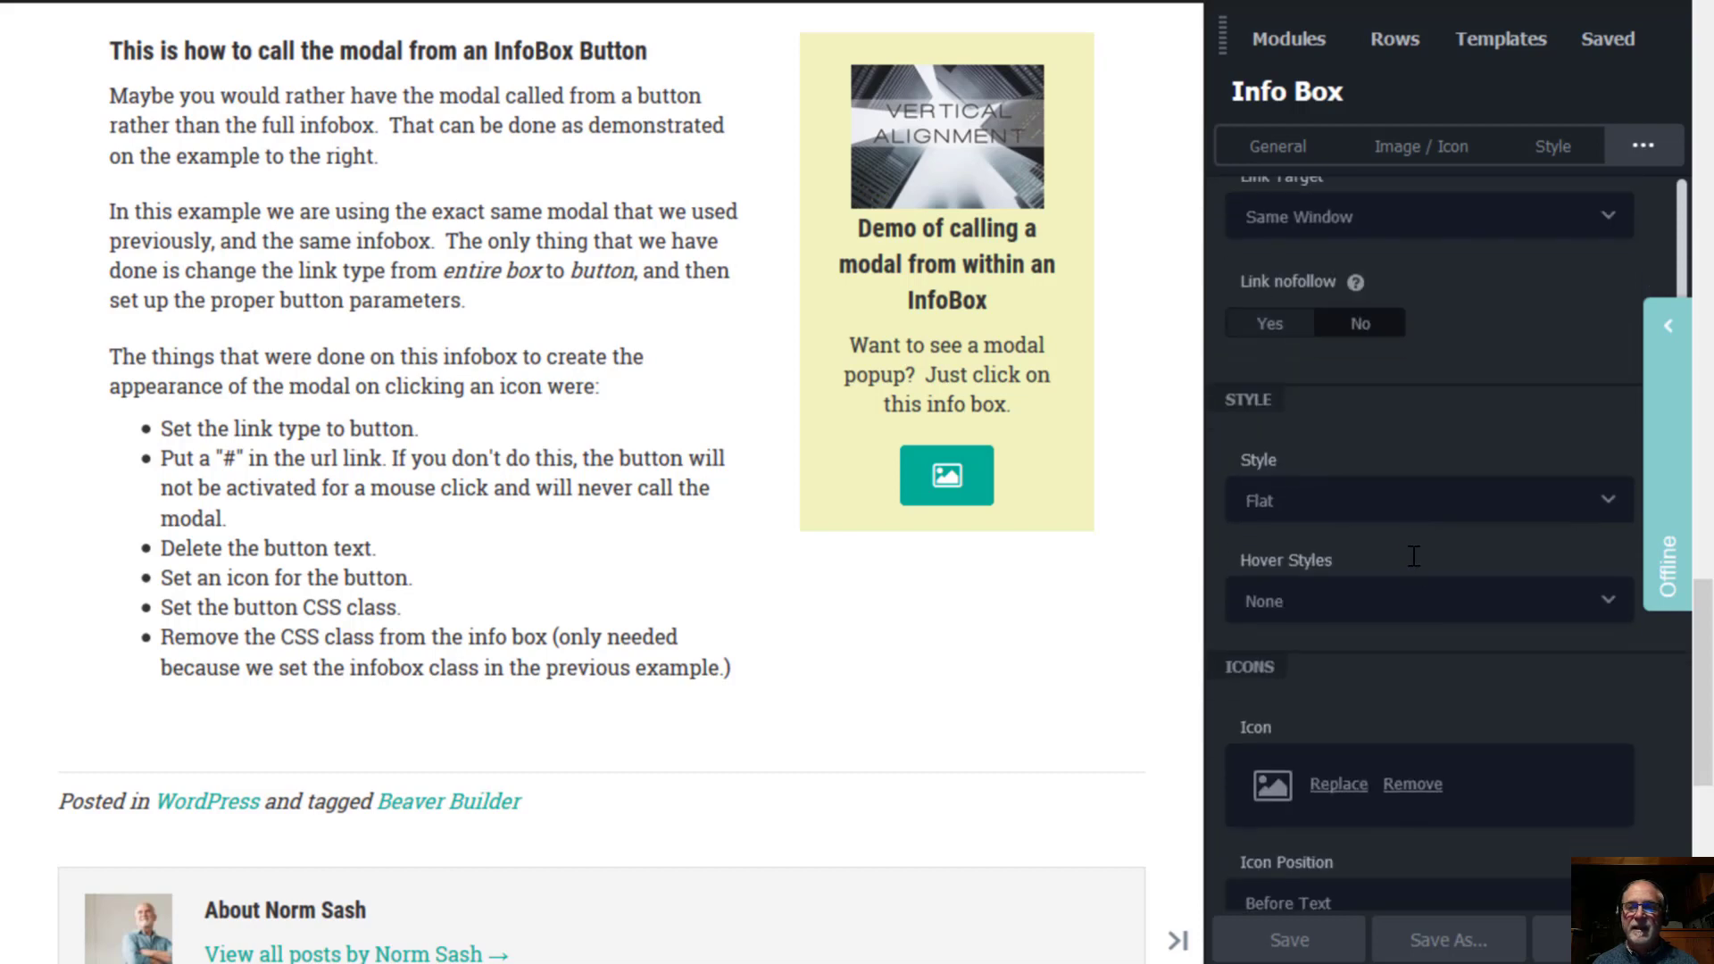
scroll(1413, 555, down, 3)
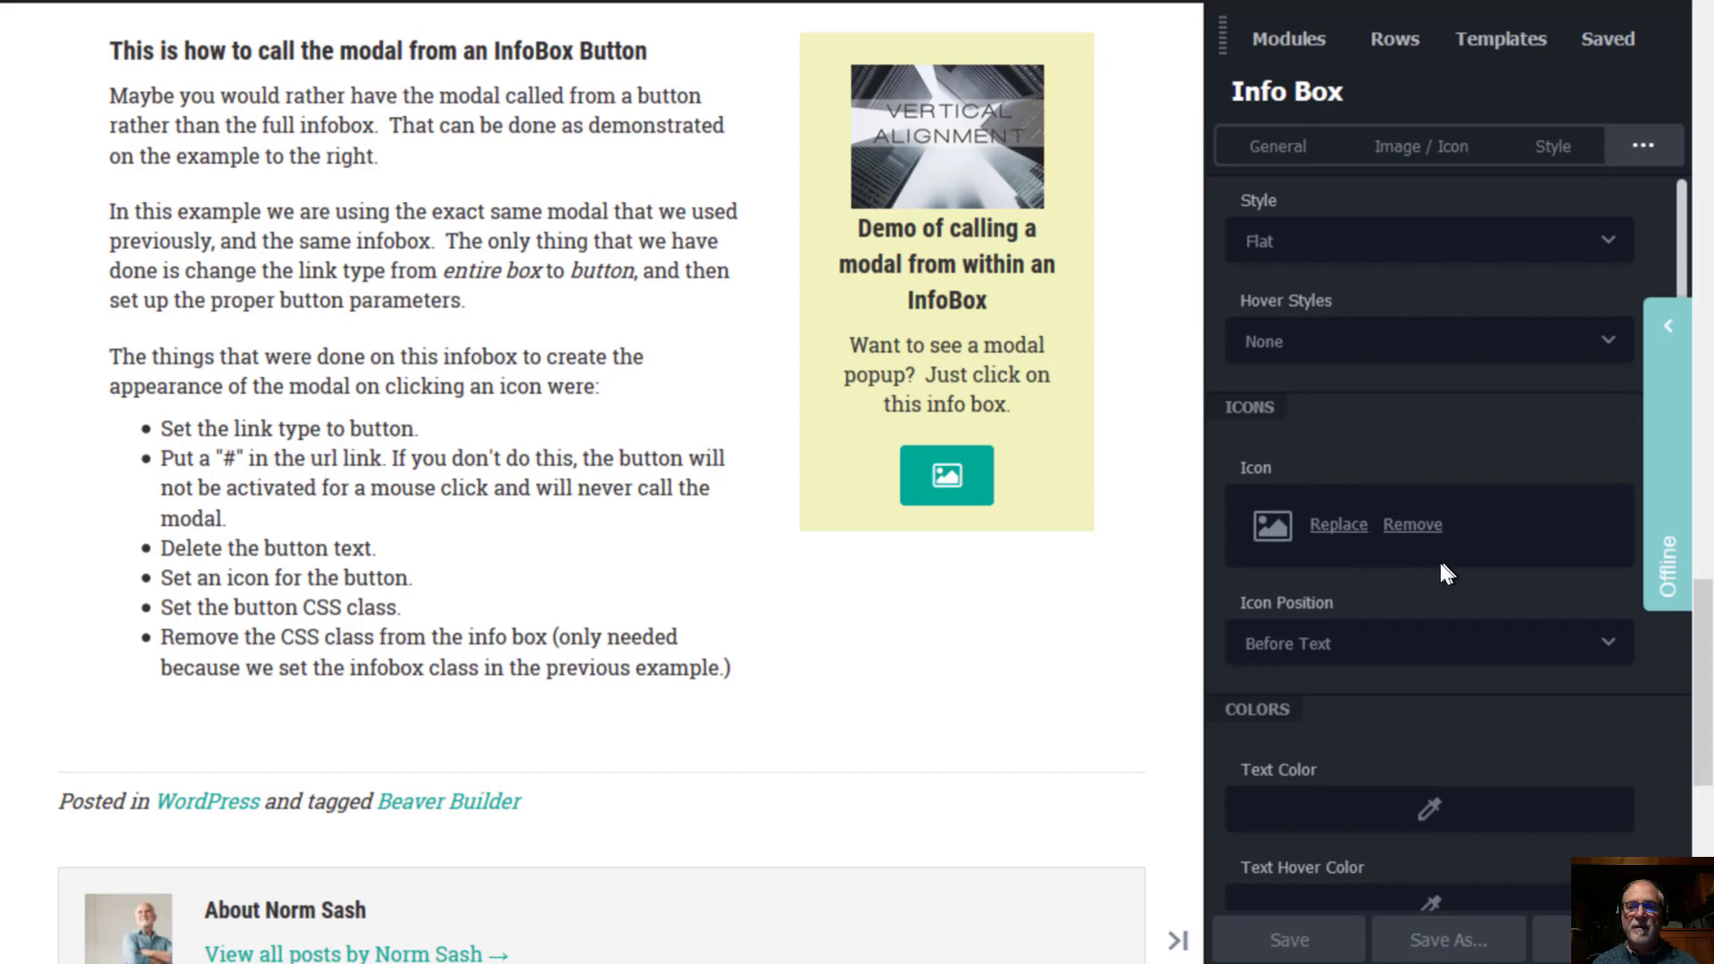
click(947, 464)
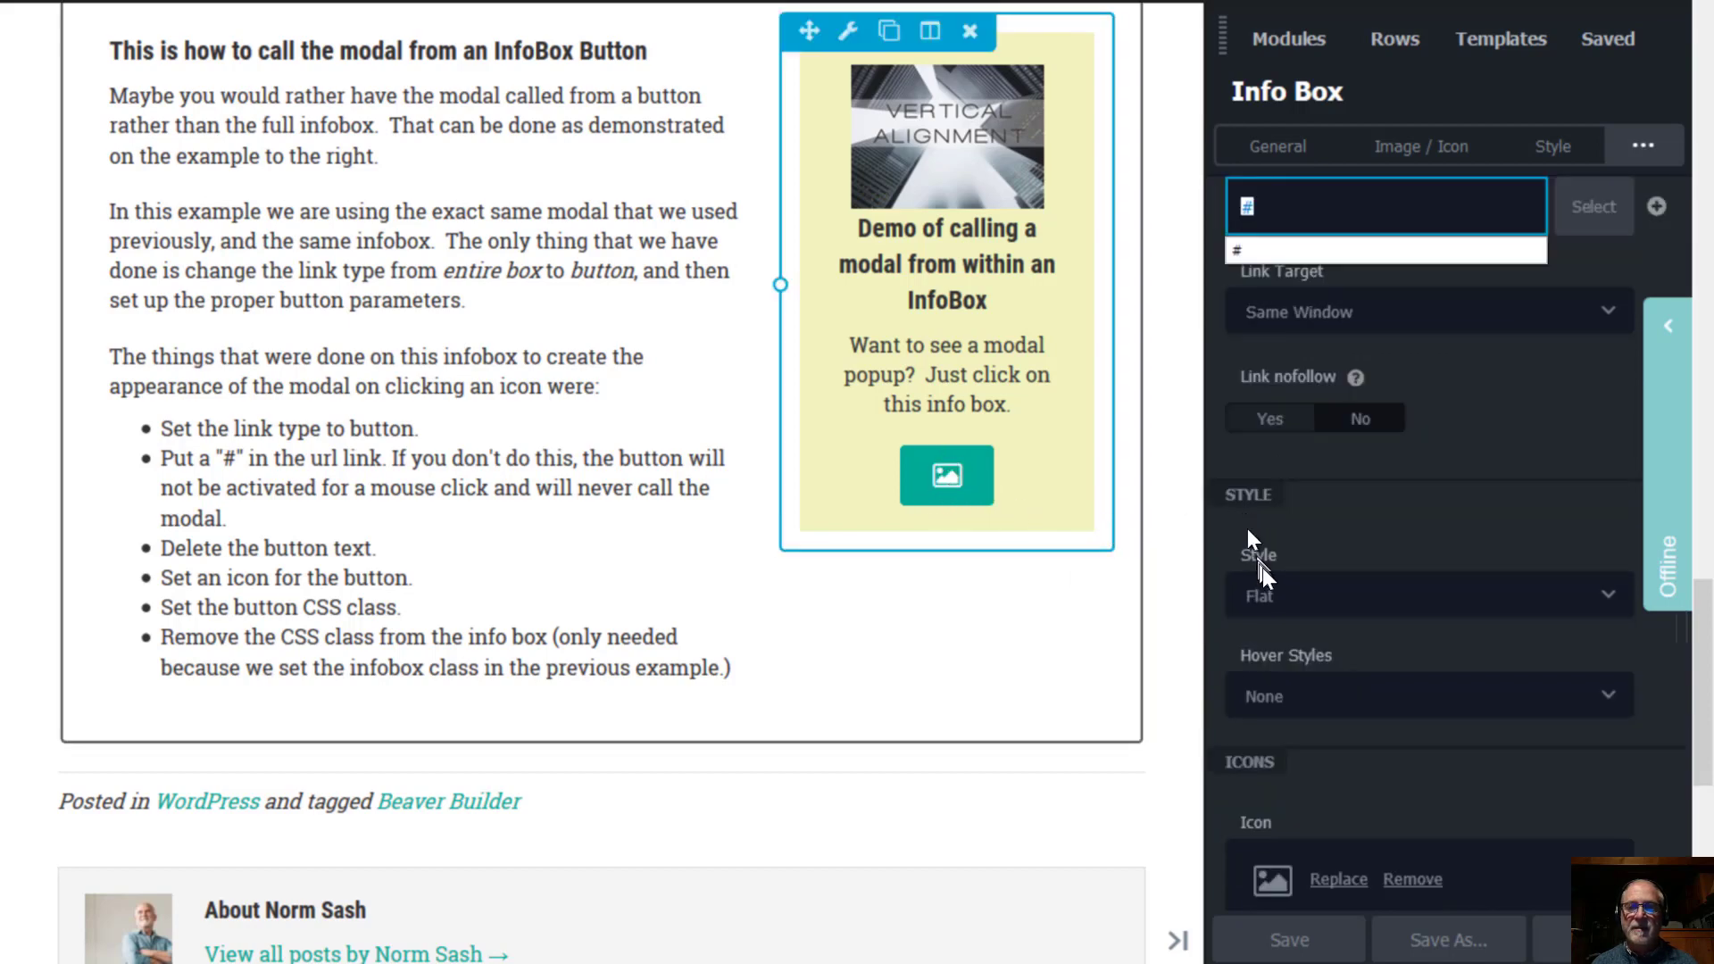
- Examine the remaining button settings through colors and structure, highlighting the image-modal entry in the Custom Class field
scroll(1440, 619, down, 3)
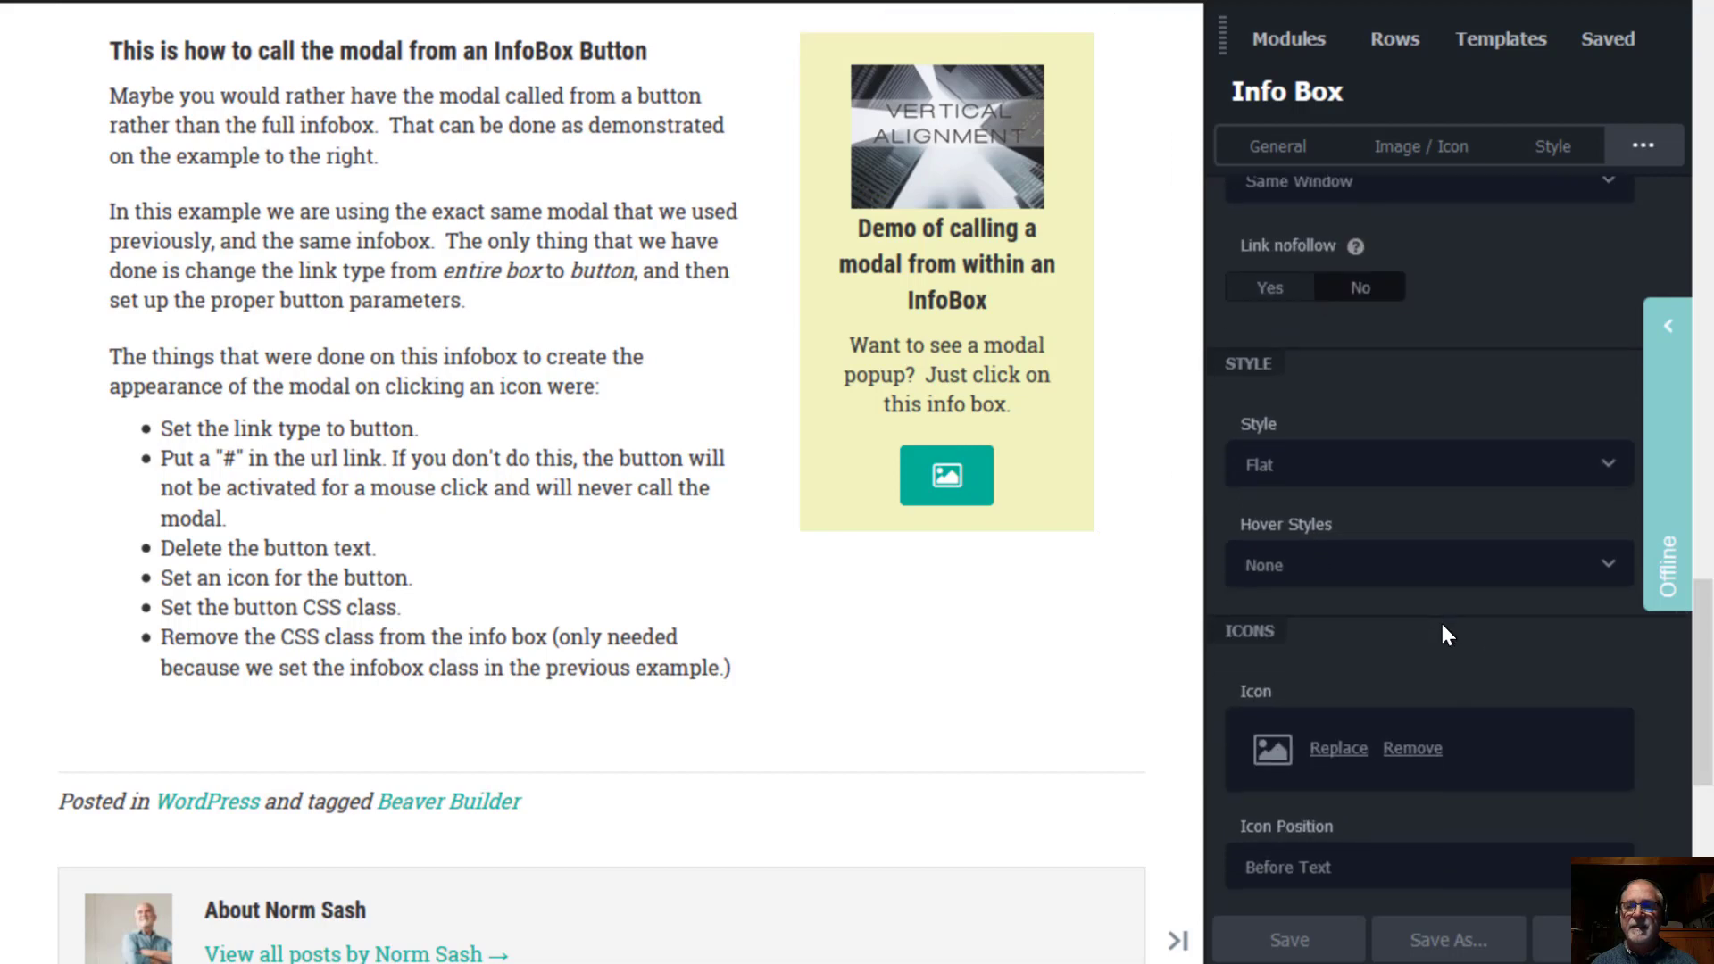
scroll(1437, 617, down, 2)
scroll(1434, 609, down, 3)
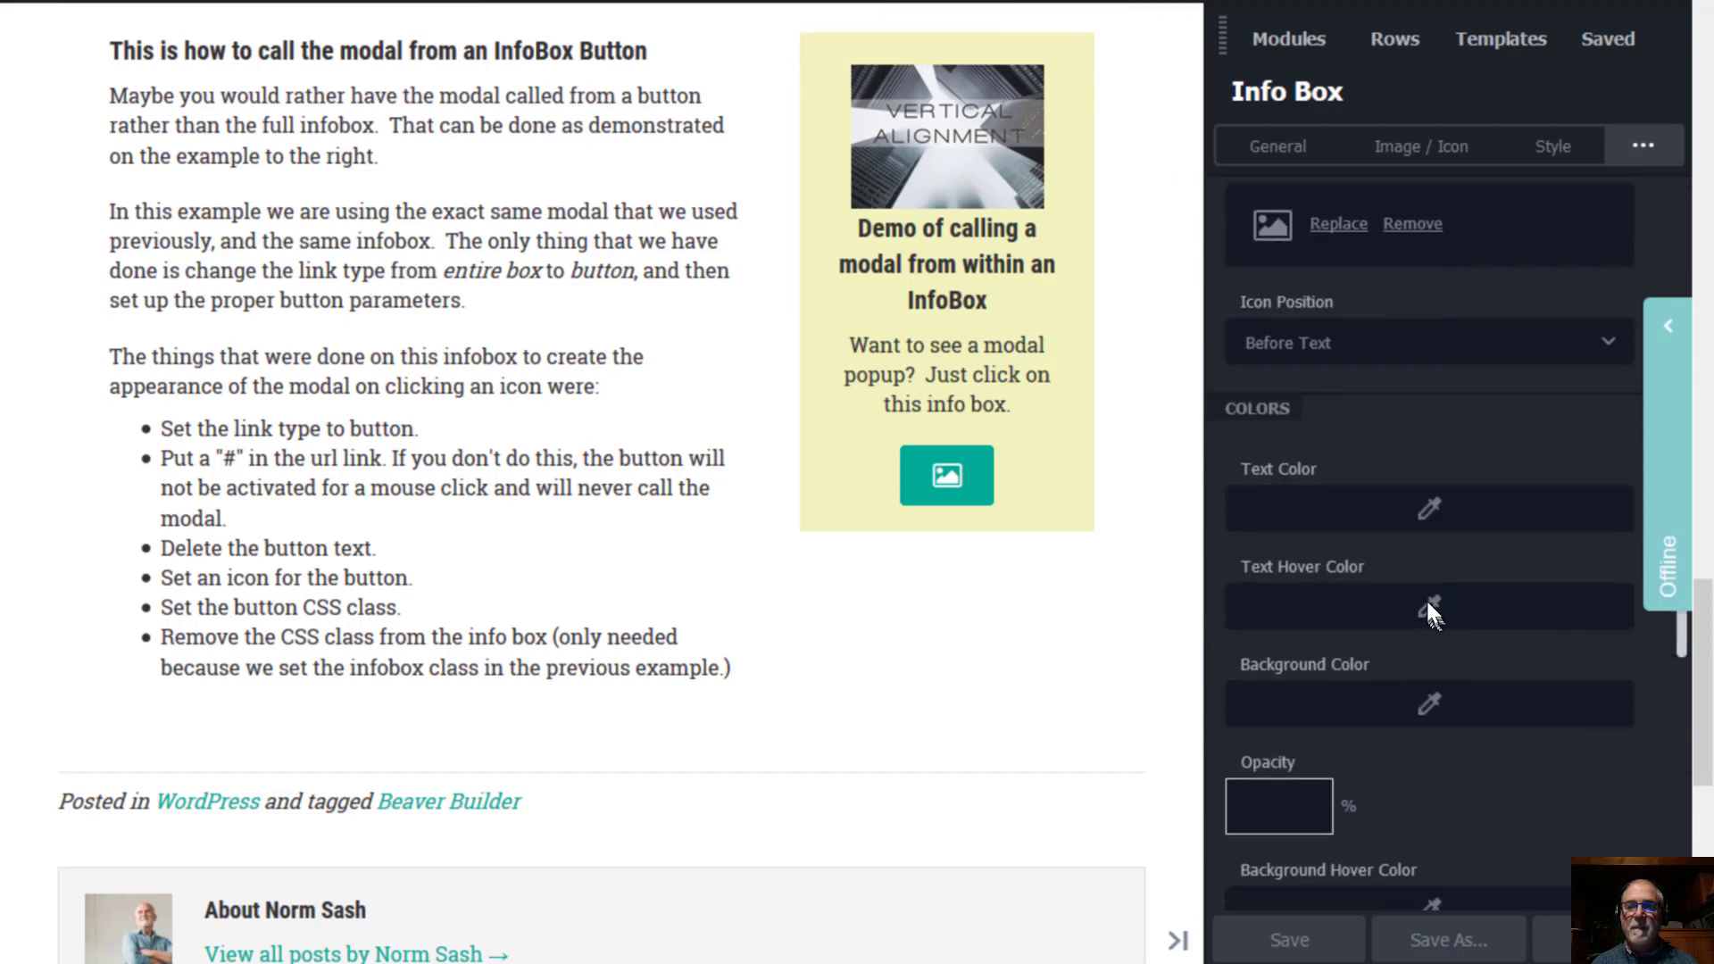
scroll(1417, 599, down, 6)
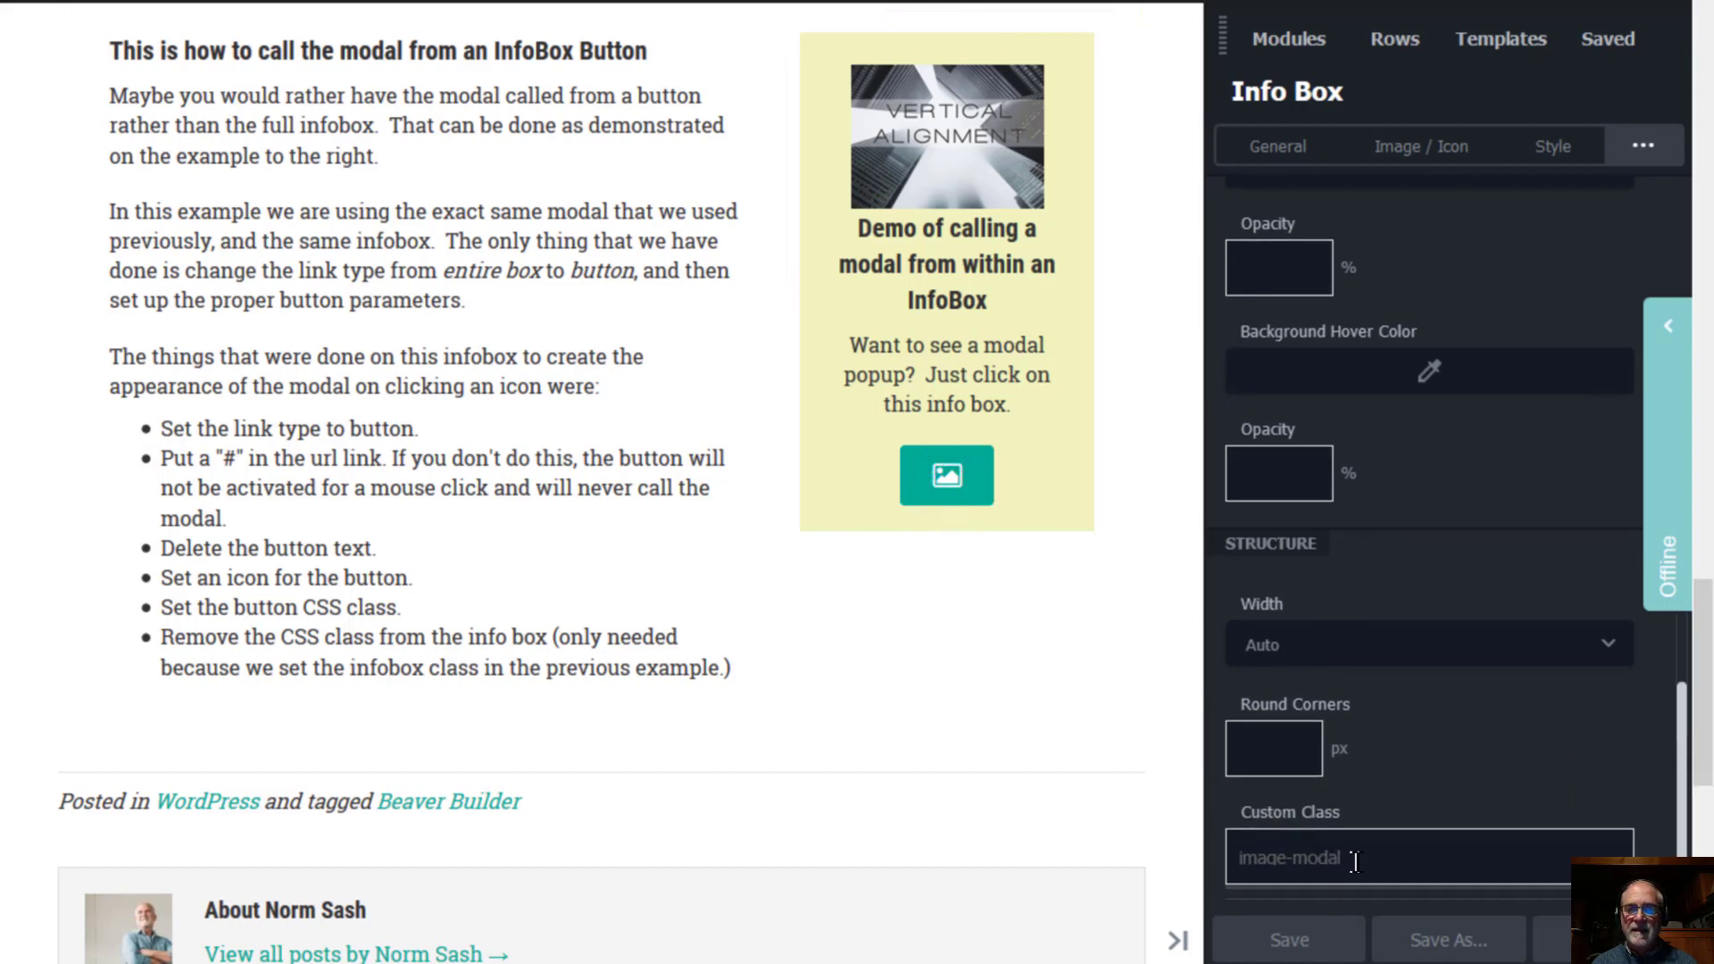
drag(1331, 857, 1237, 856)
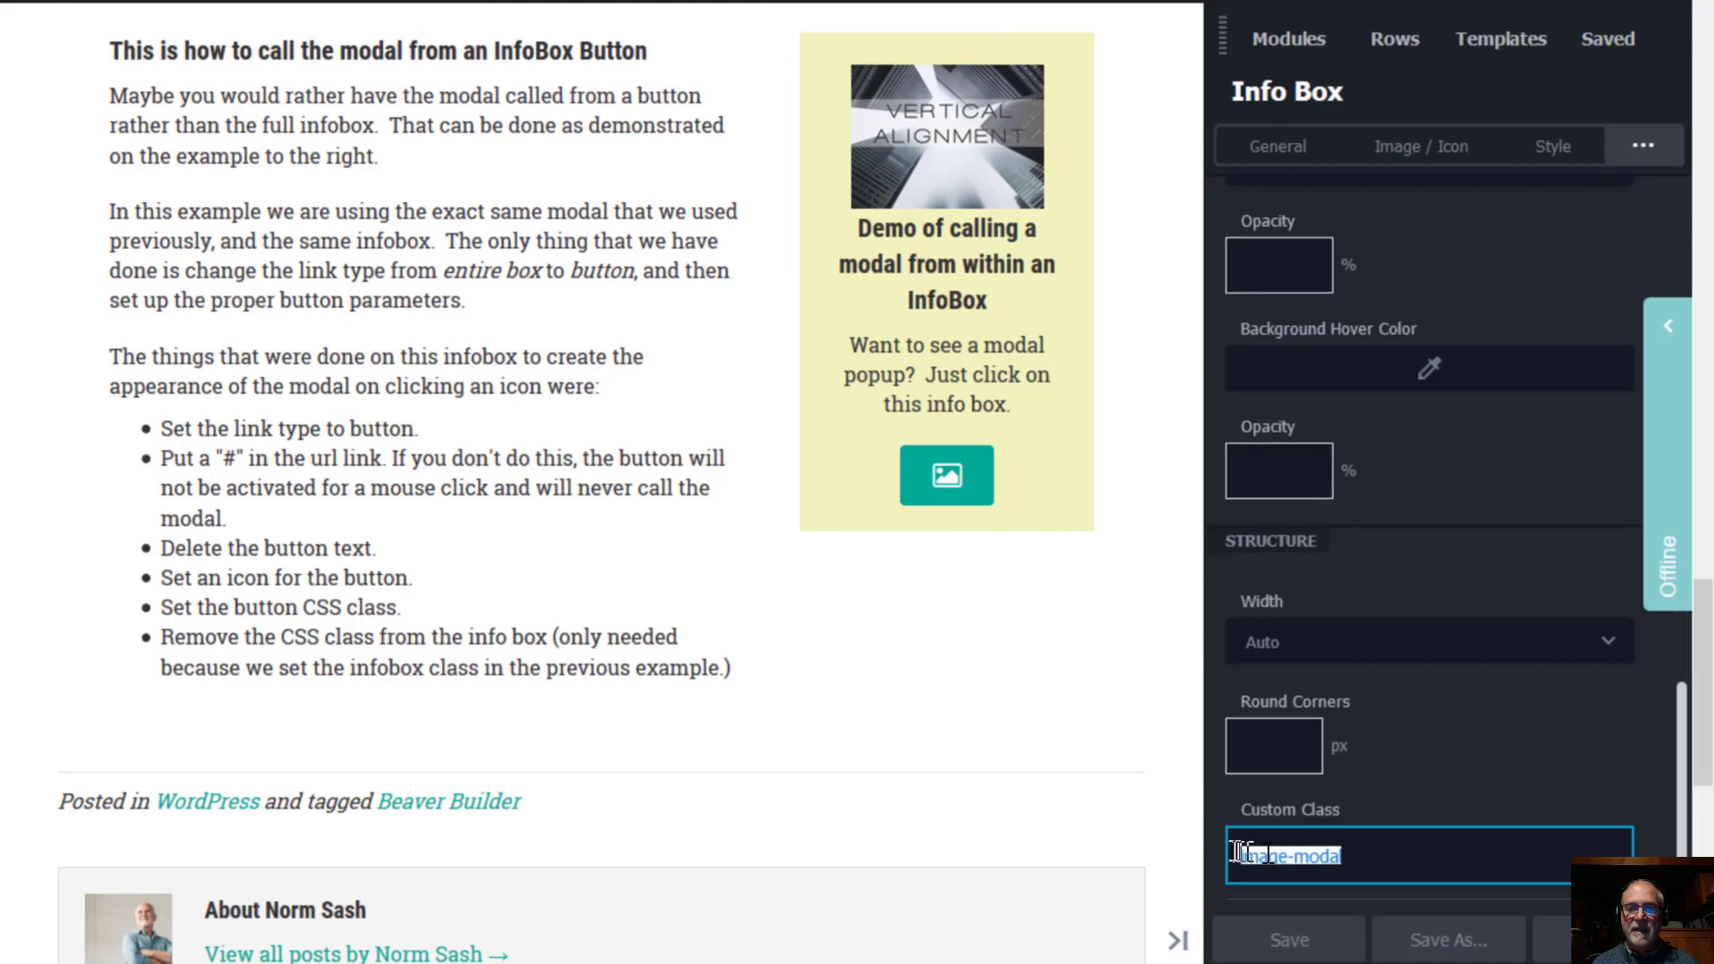
click(1375, 859)
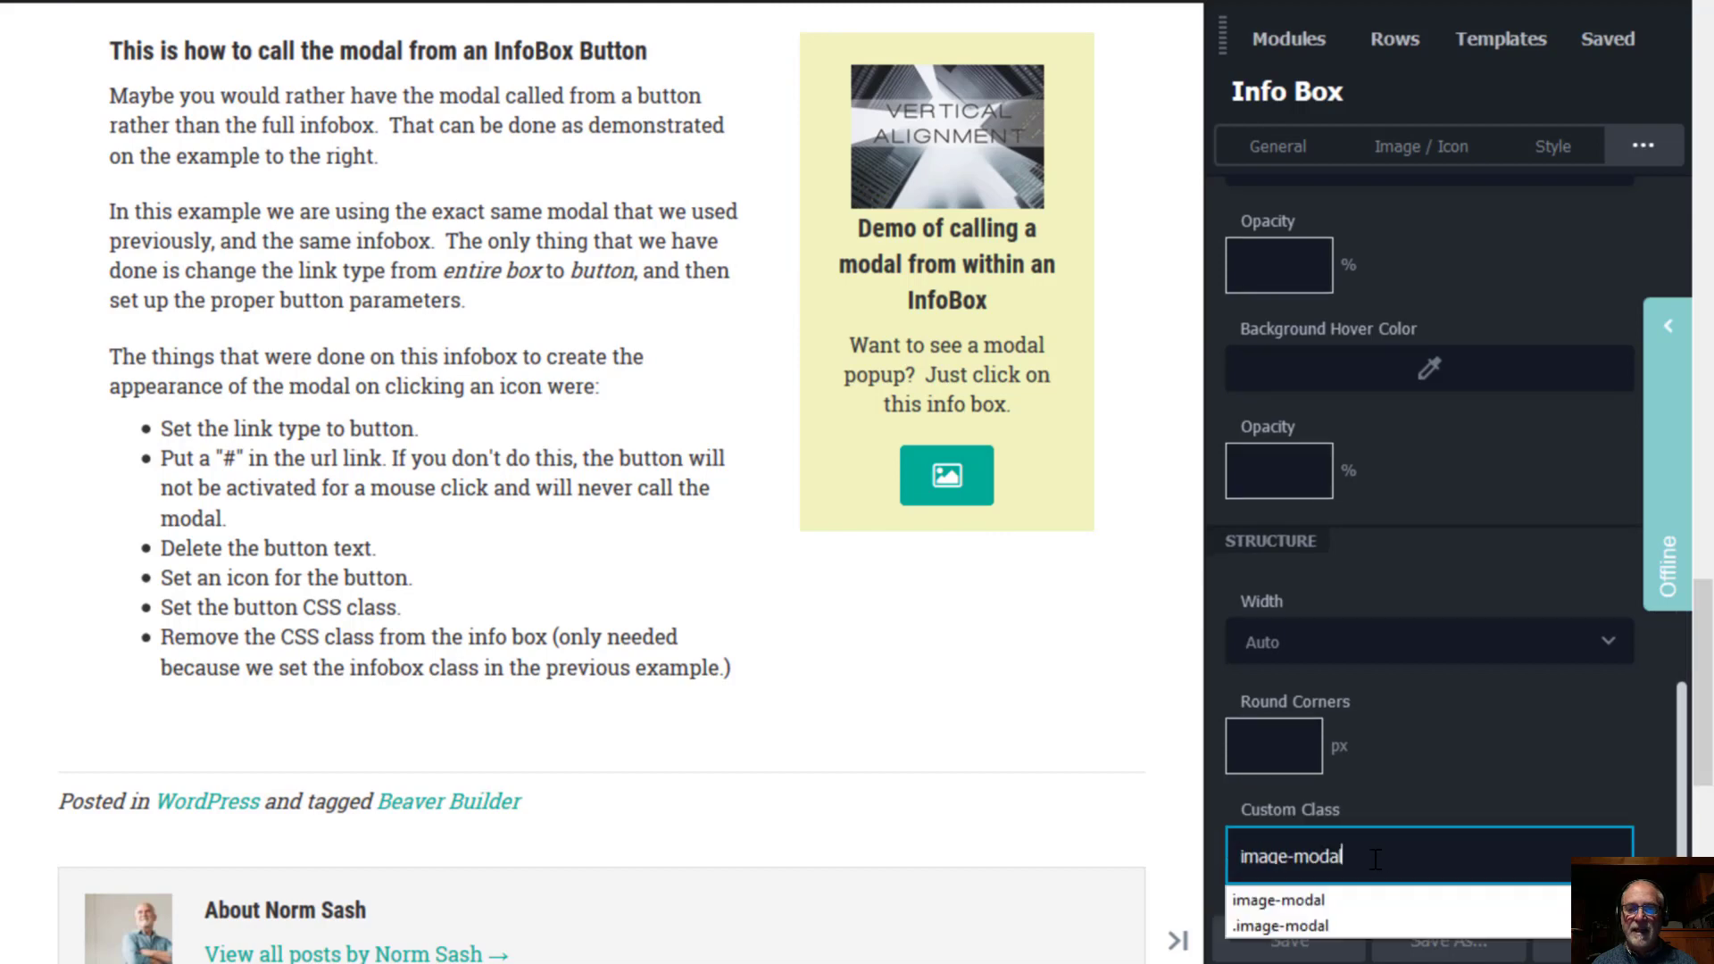
click(1379, 857)
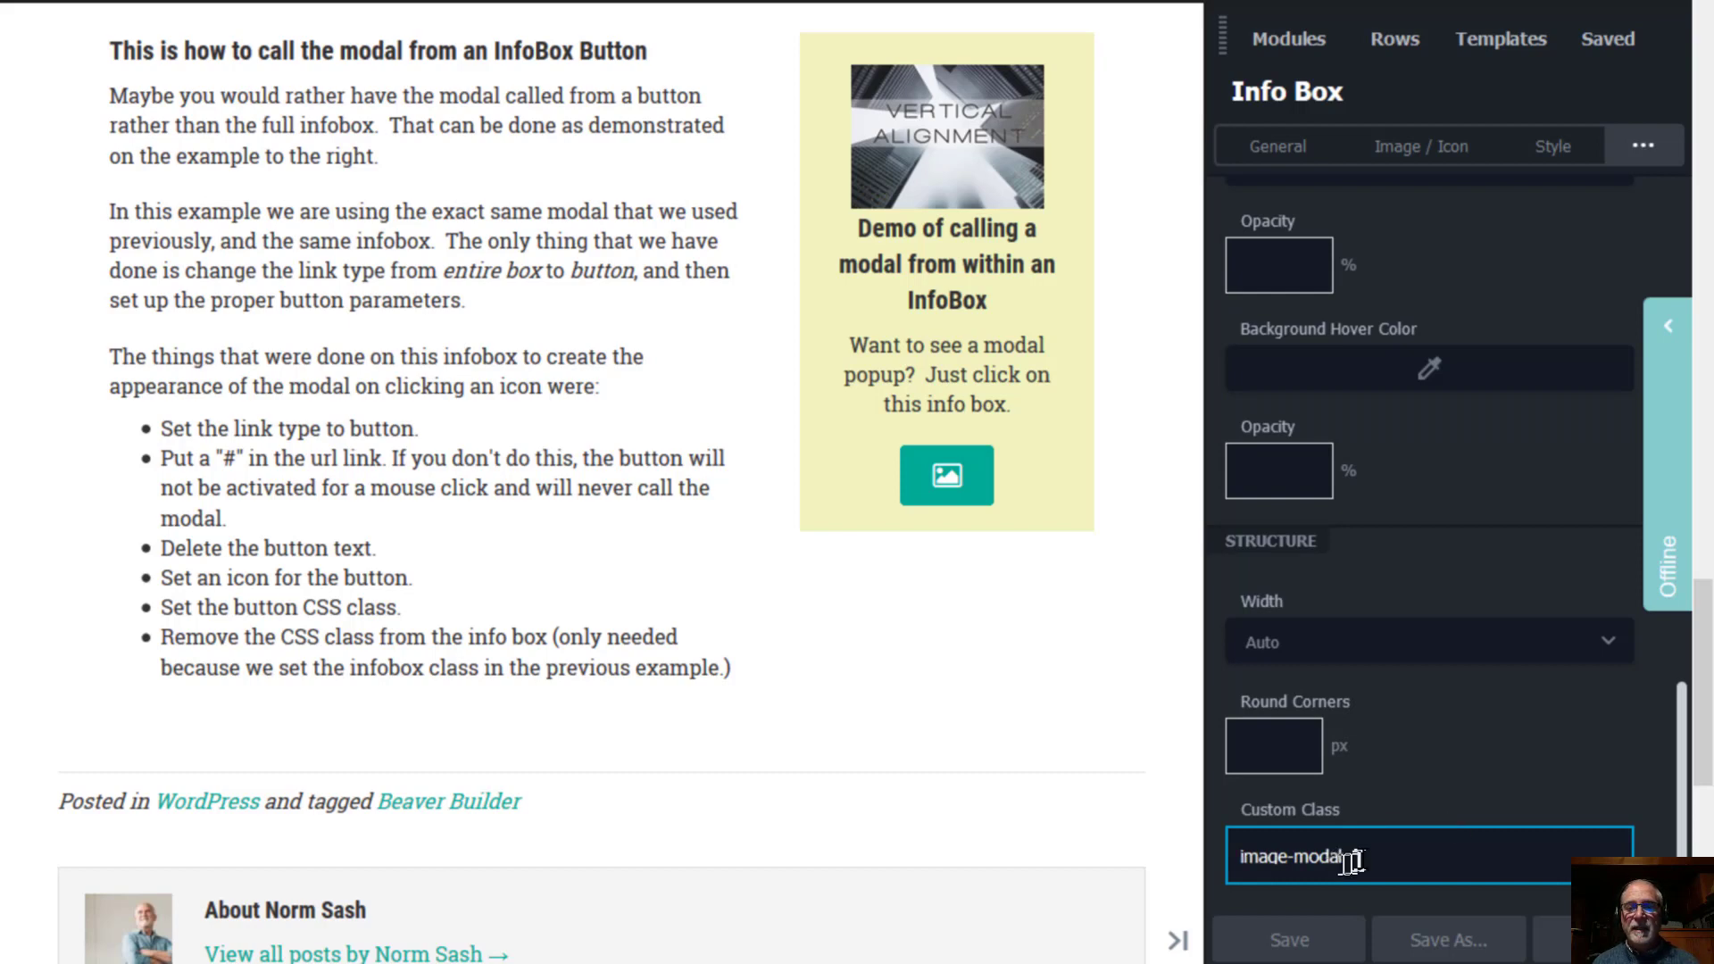
drag(1344, 856, 1228, 855)
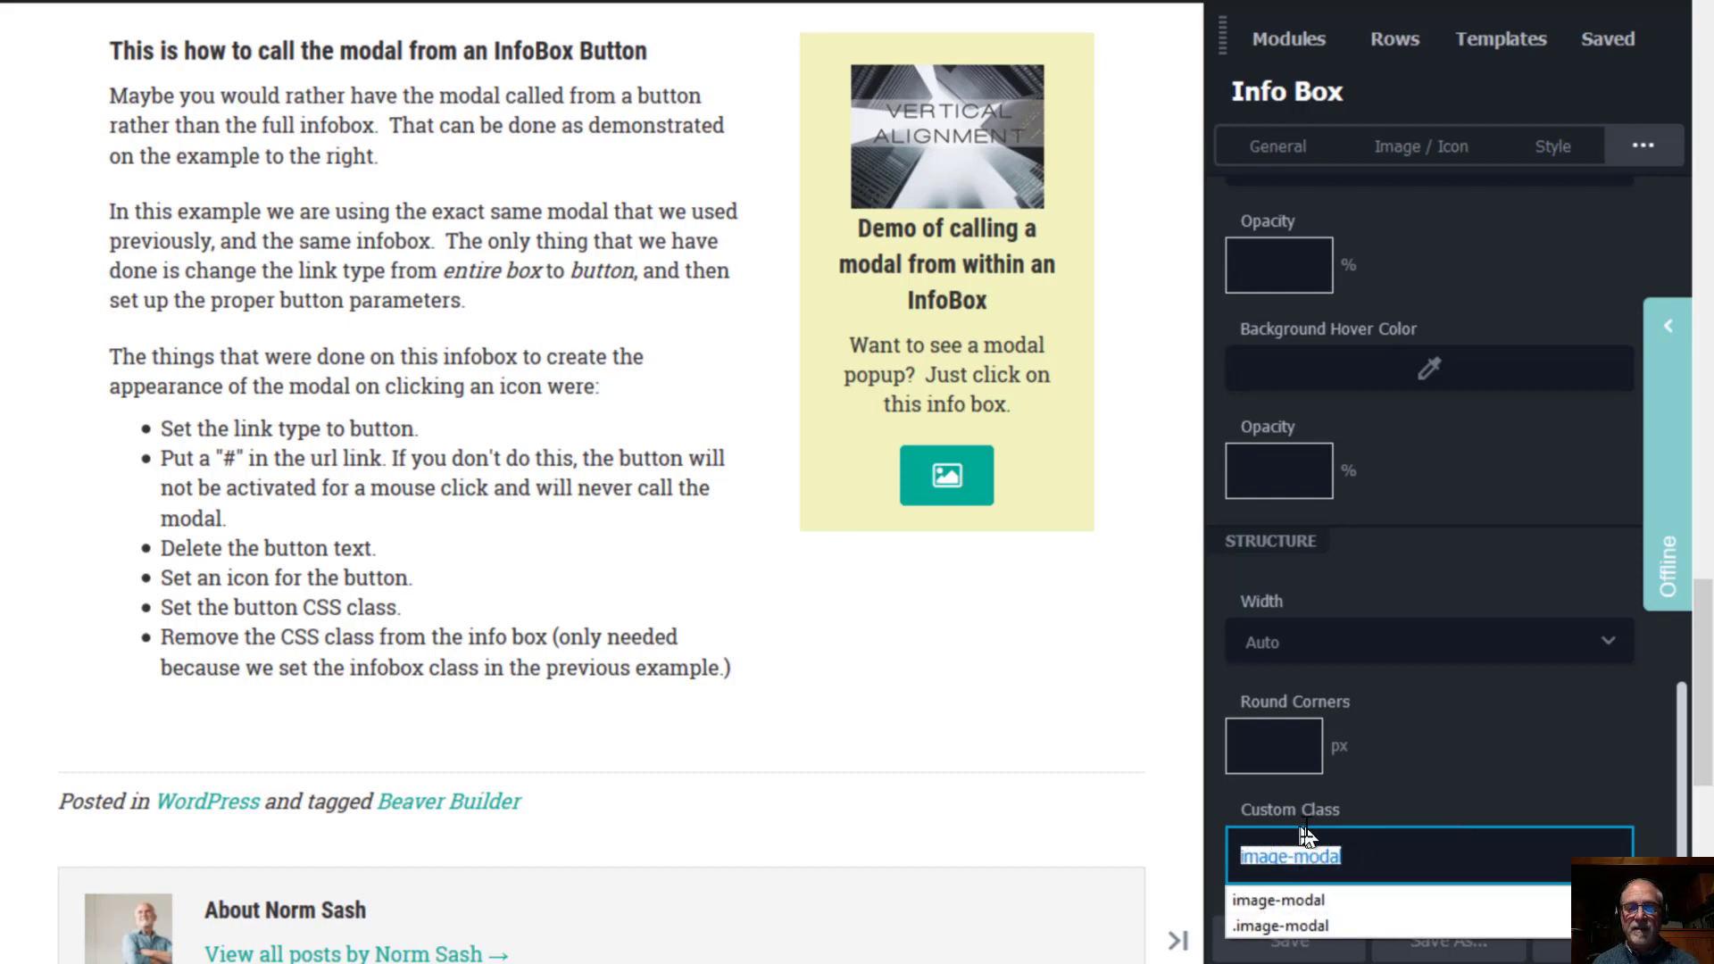
key(Delete)
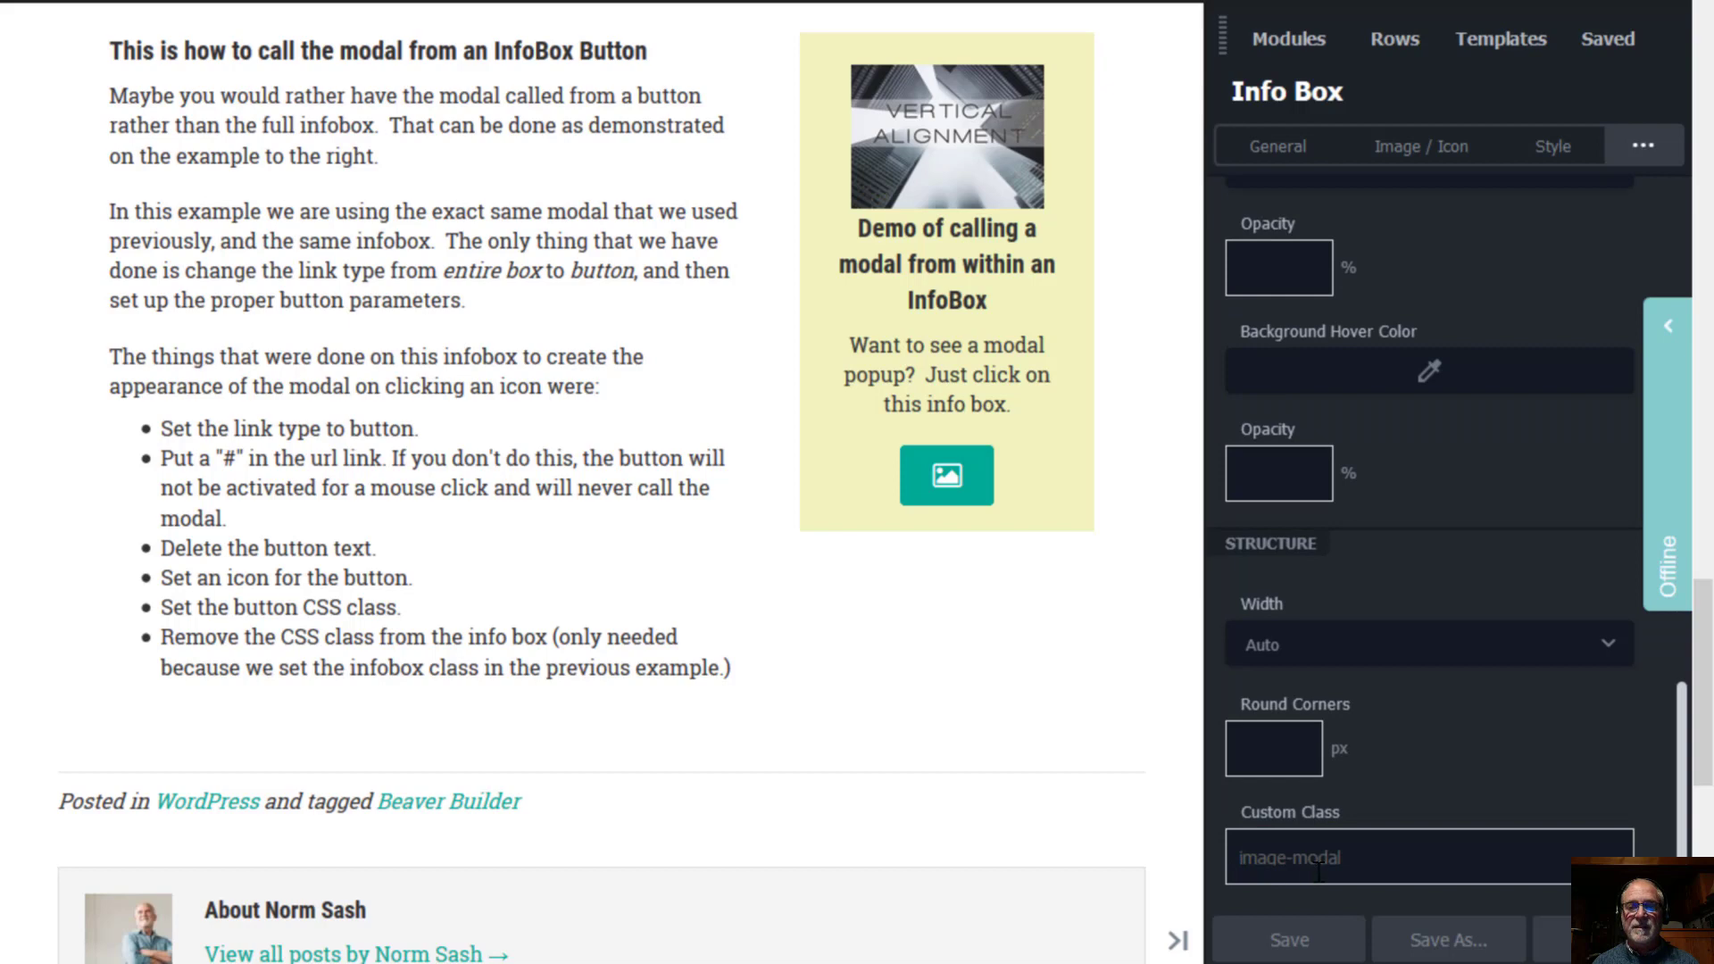
- Open the info box's Advanced settings and check the Class field of the HTML element section
click(1654, 152)
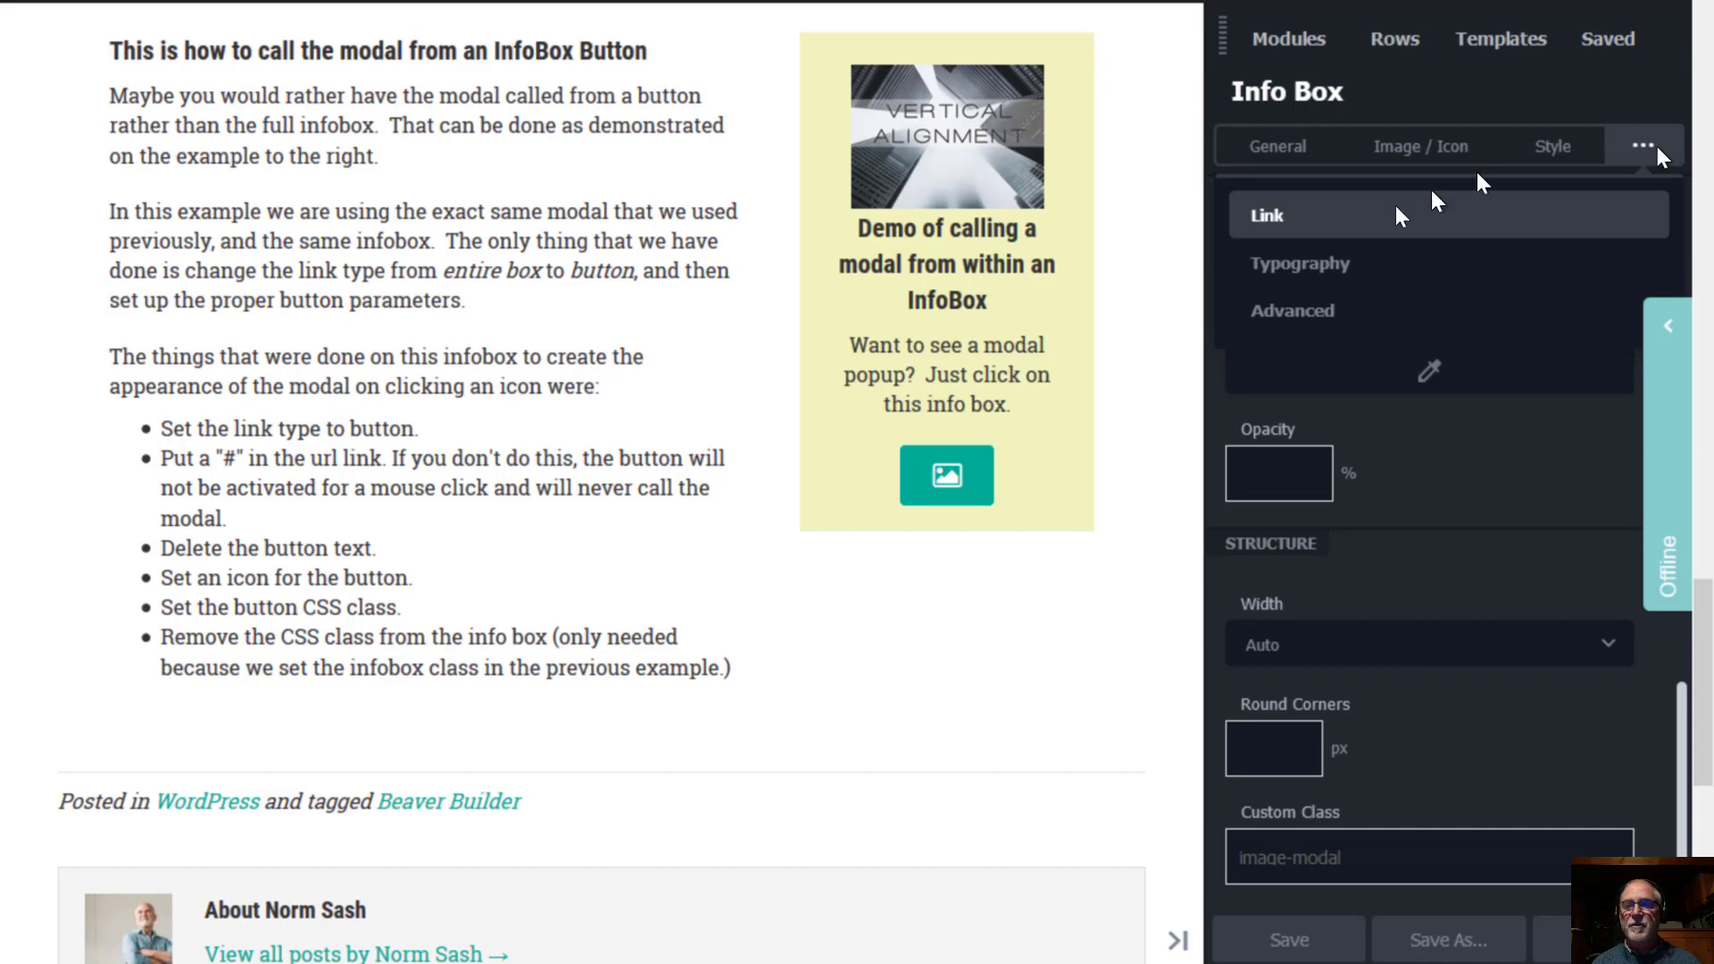
click(1303, 319)
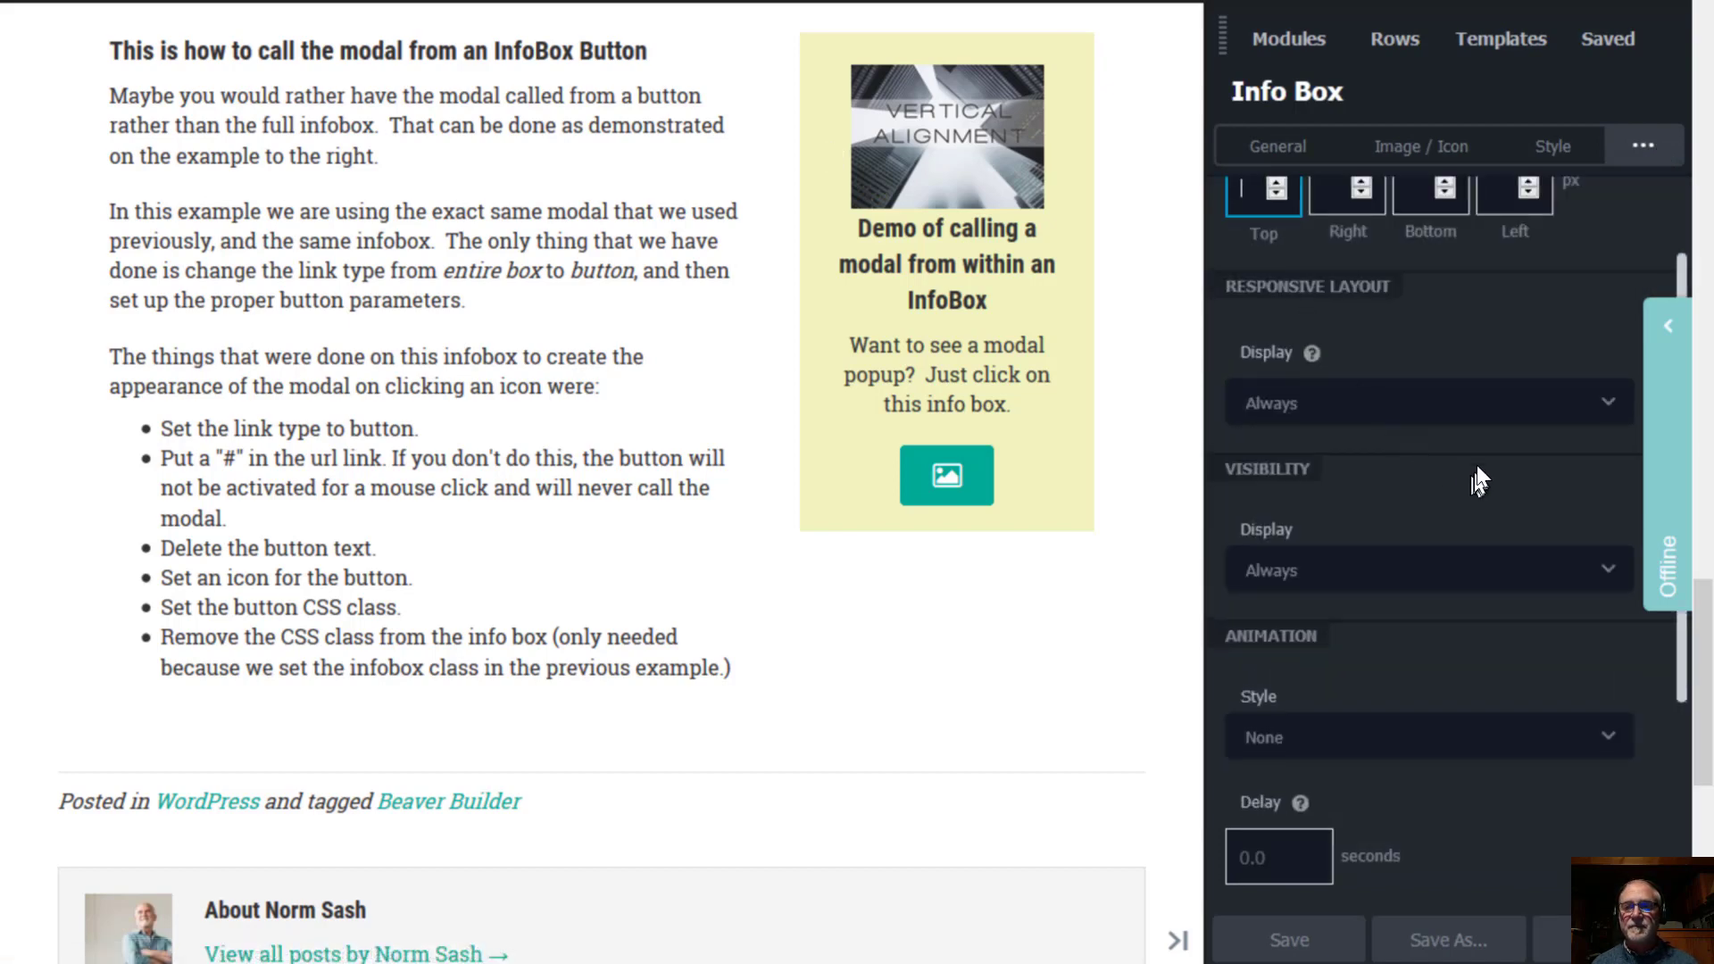
scroll(1458, 460, down, 4)
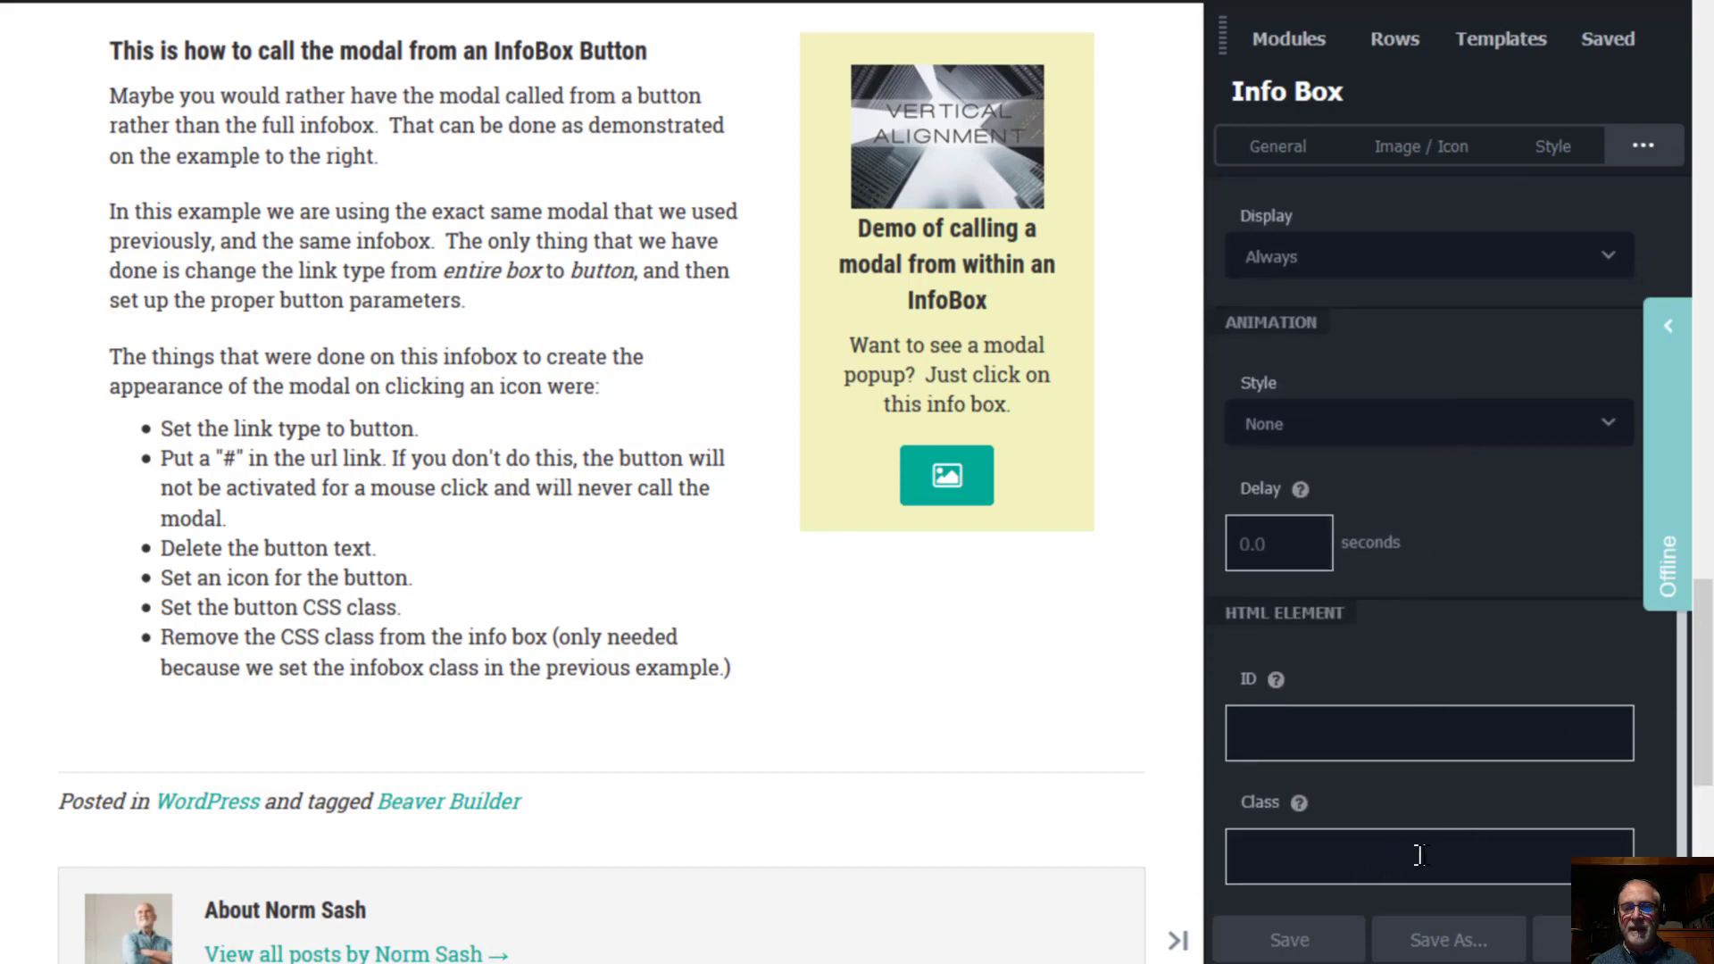
click(1267, 855)
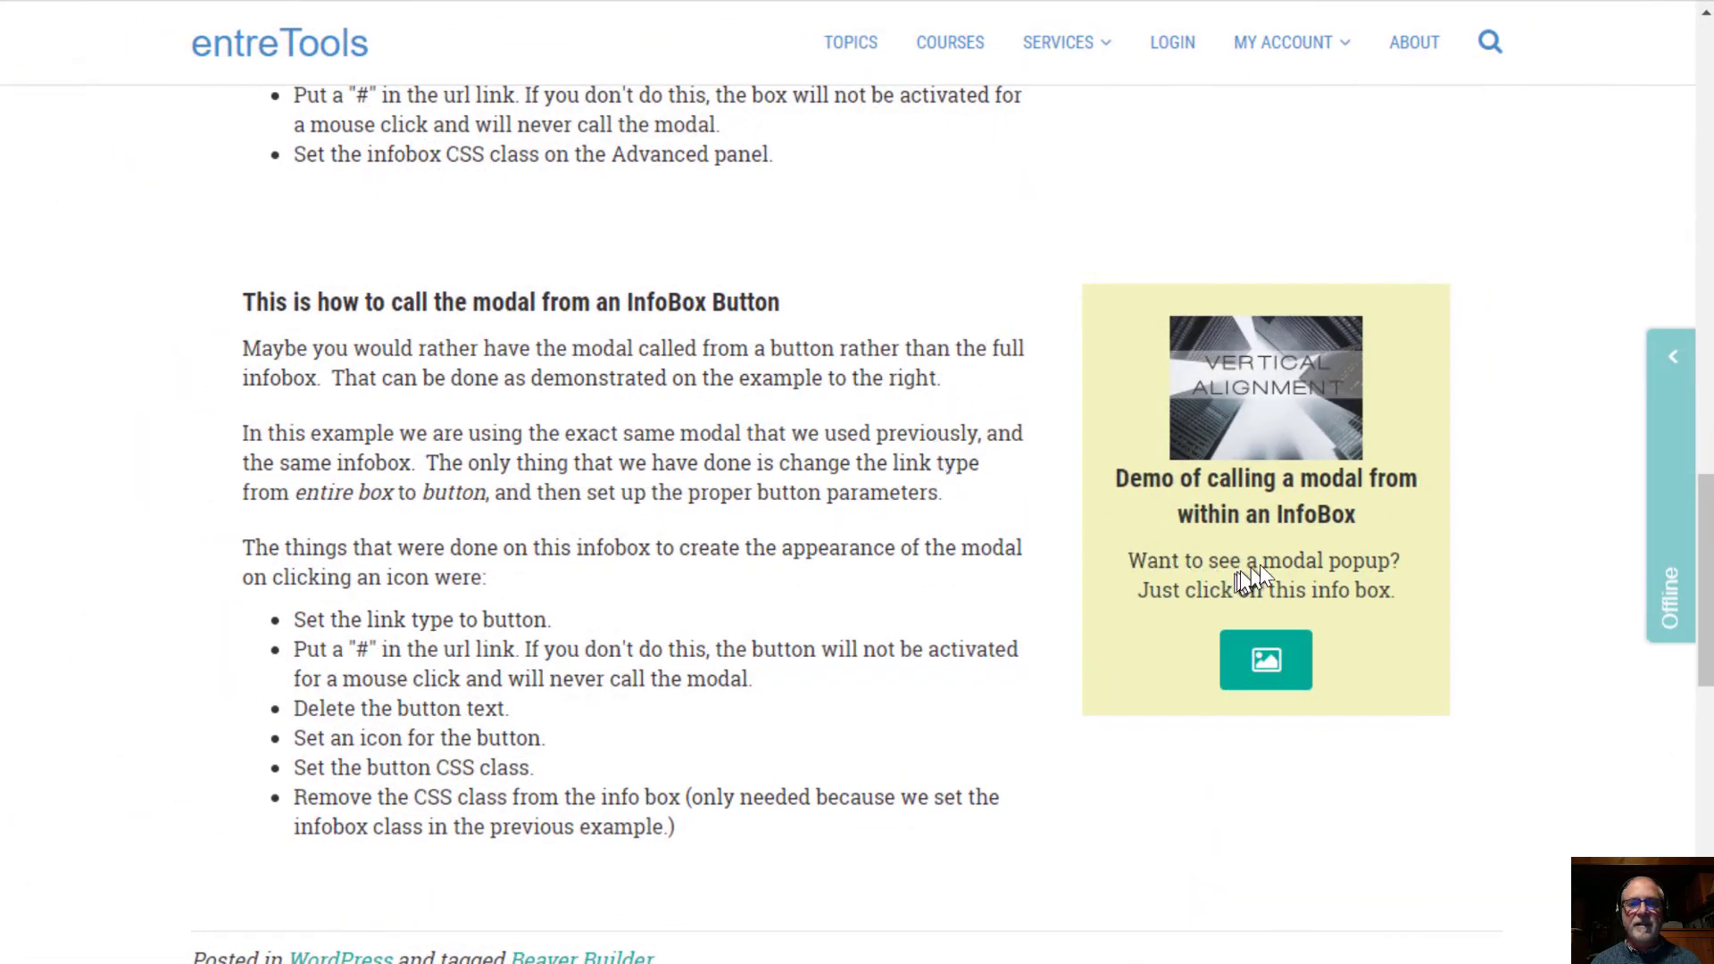
- Open the modal popup from the info box's image icon button on the live page
click(1267, 676)
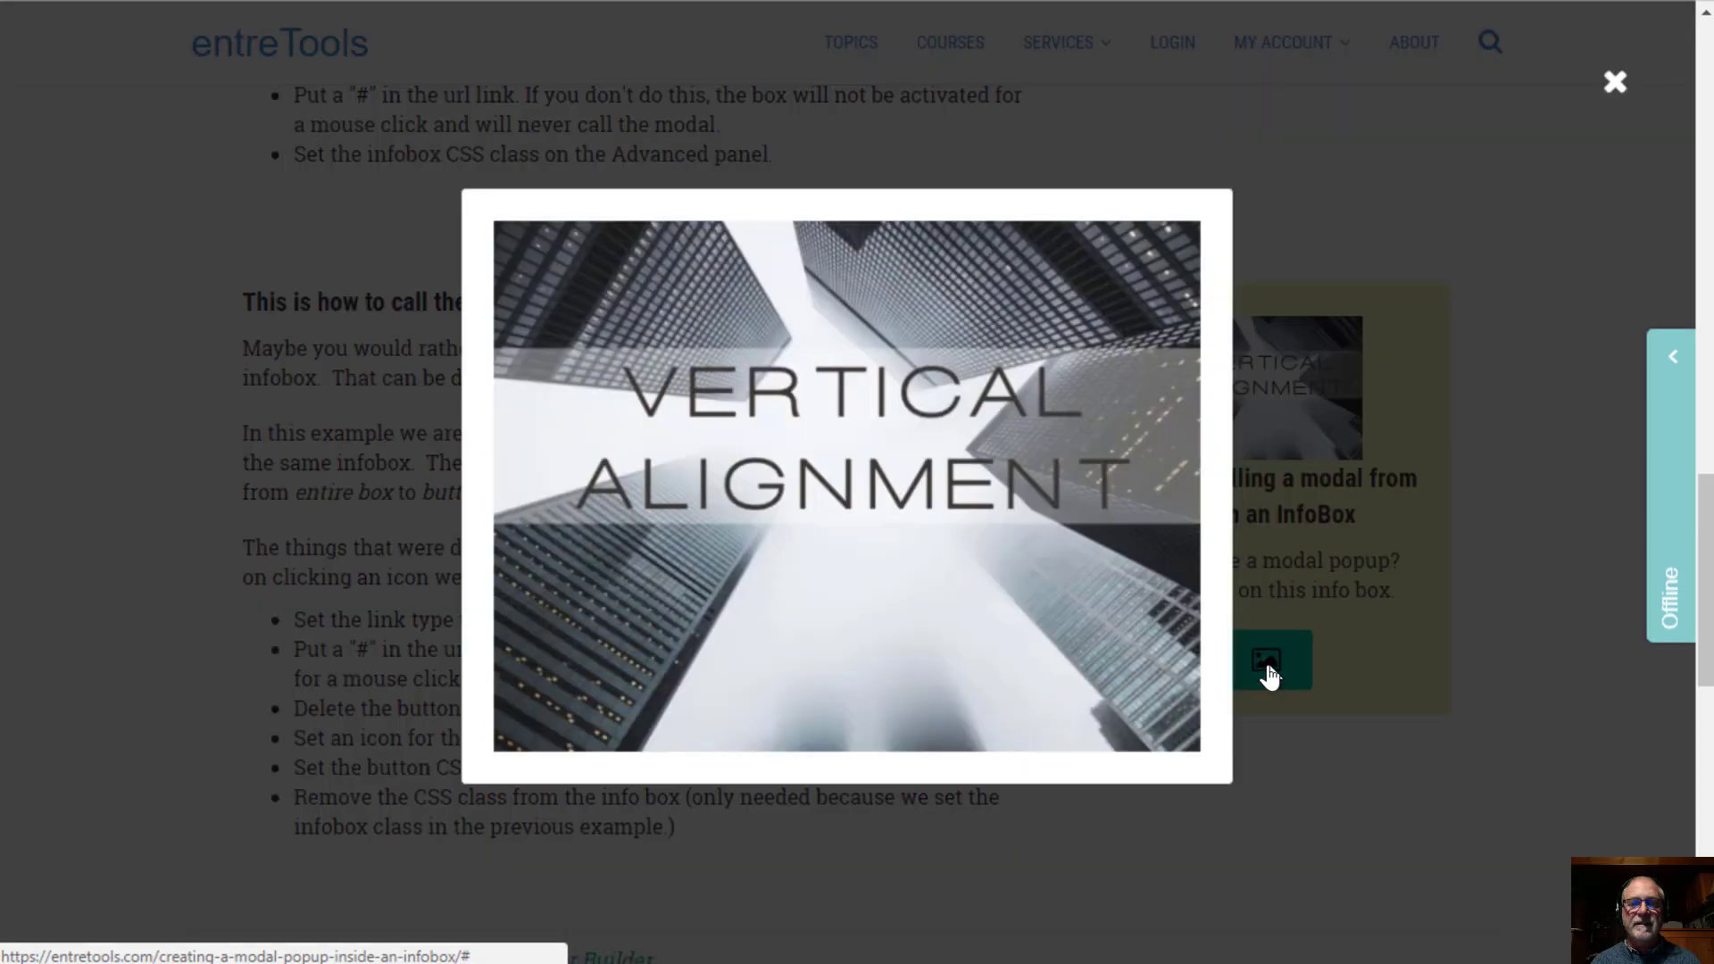